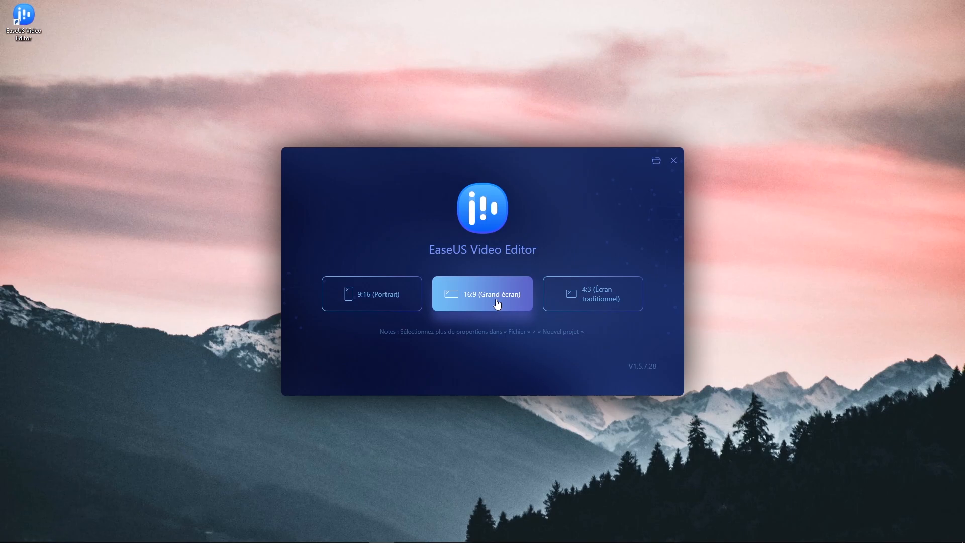
Step: Start a 16:9 widescreen project and look through the text, filter, overlay, transition, animation and music libraries
left_click(499, 298)
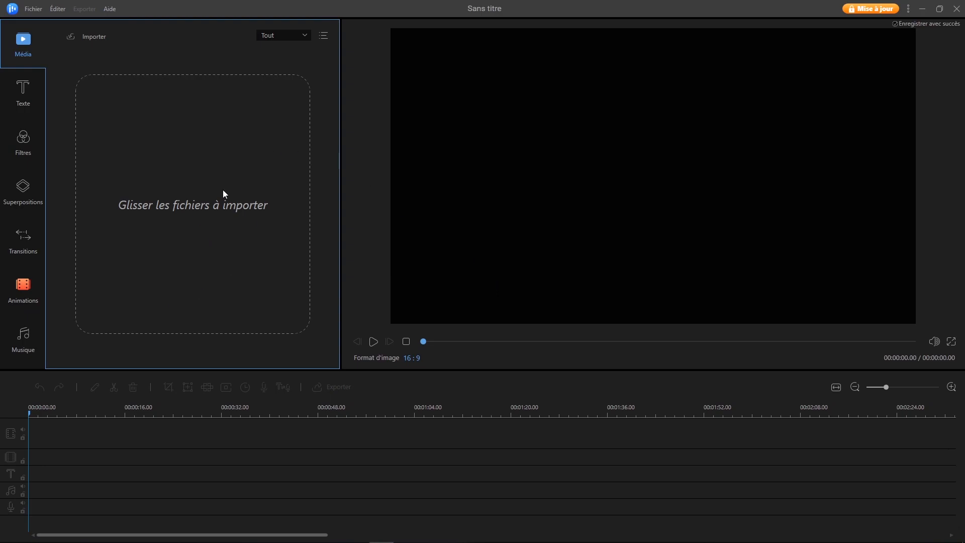
left_click(32, 95)
left_click(26, 147)
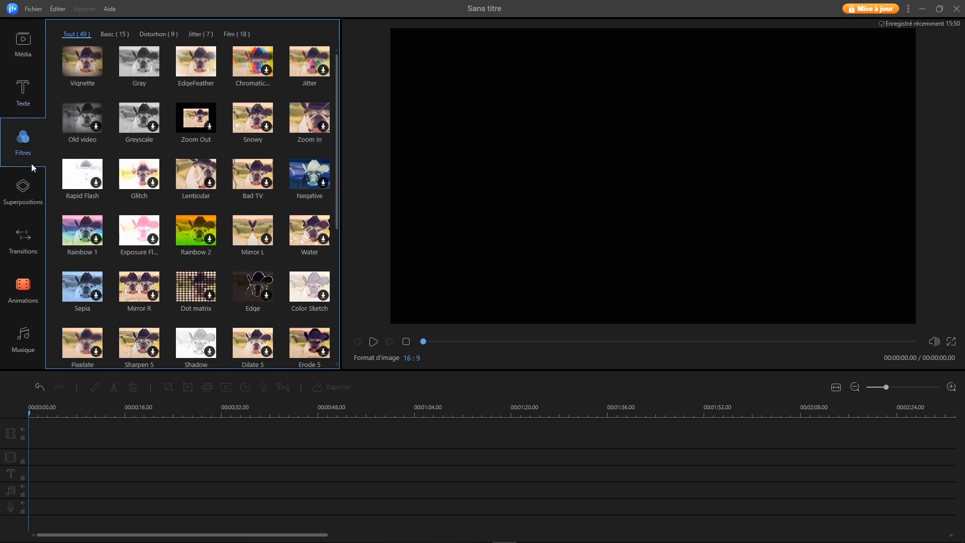
left_click(29, 188)
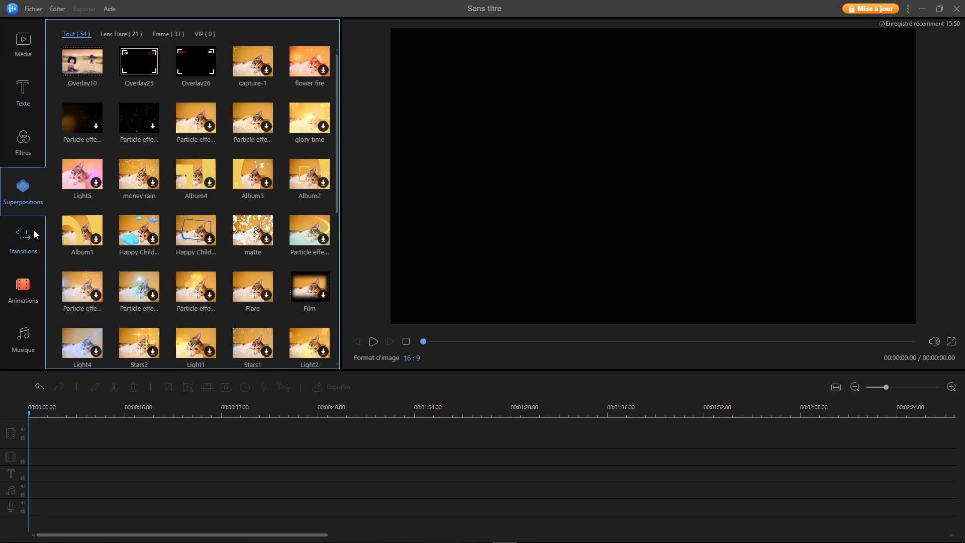
left_click(32, 256)
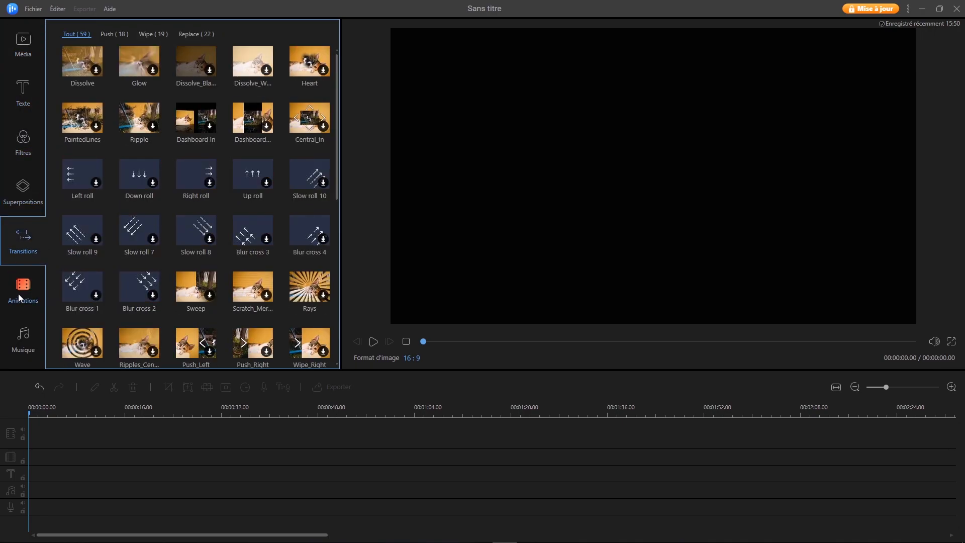
left_click(25, 300)
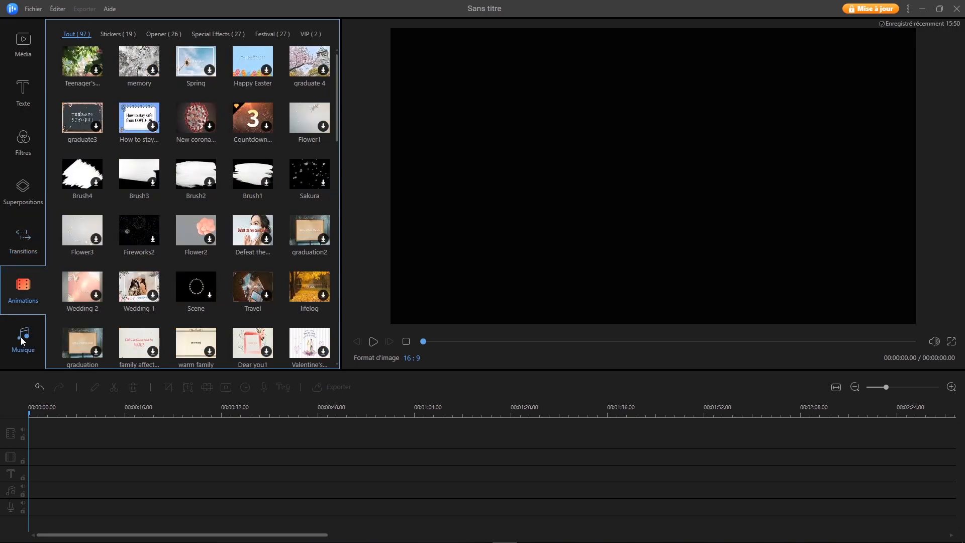
left_click(29, 350)
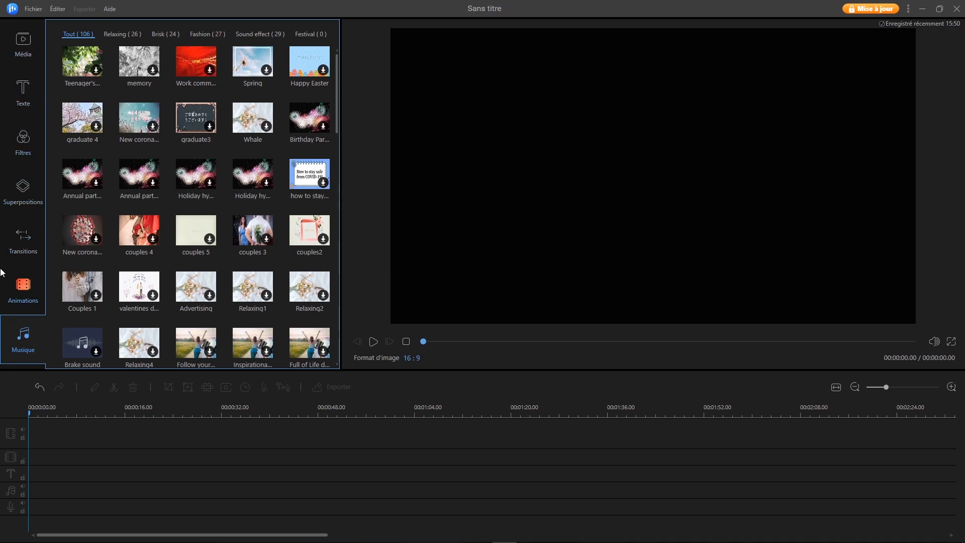
Step: Place the Call of Duty clip at the start of the main video track and move the playhead to about 54 seconds
left_click(24, 39)
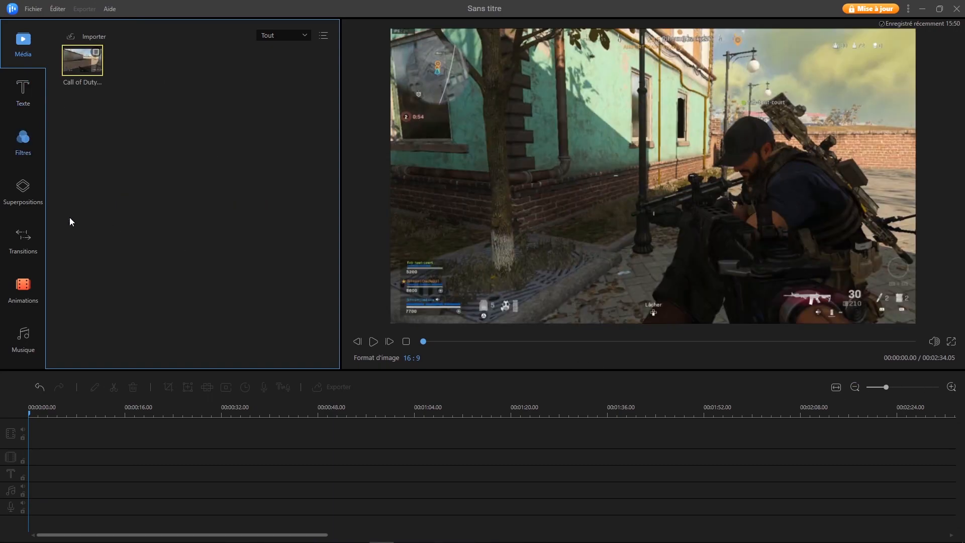
left_click_drag(83, 60, 52, 462)
left_click_drag(94, 135, 31, 438)
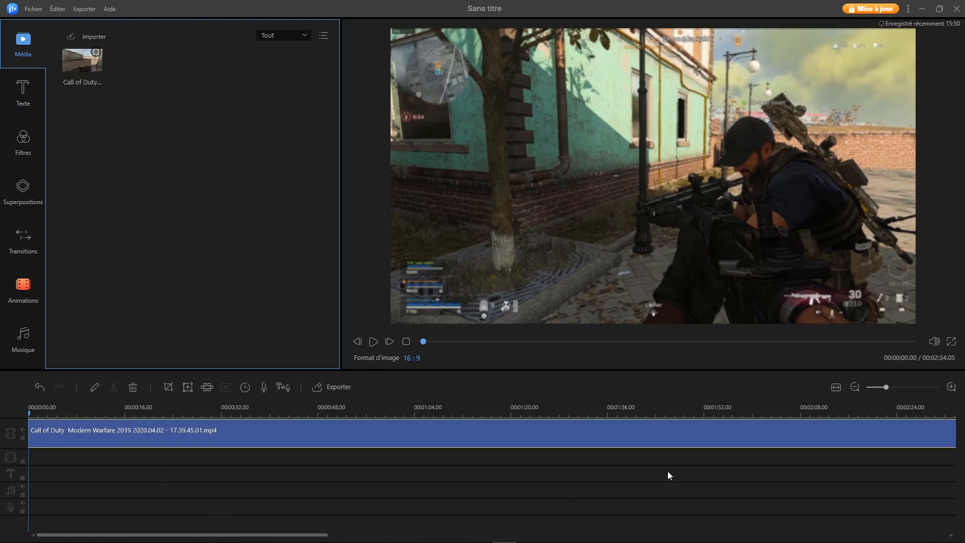
mouse_move(894, 386)
left_mouse_down()
mouse_move(945, 385)
mouse_move(866, 387)
mouse_move(882, 387)
left_mouse_up()
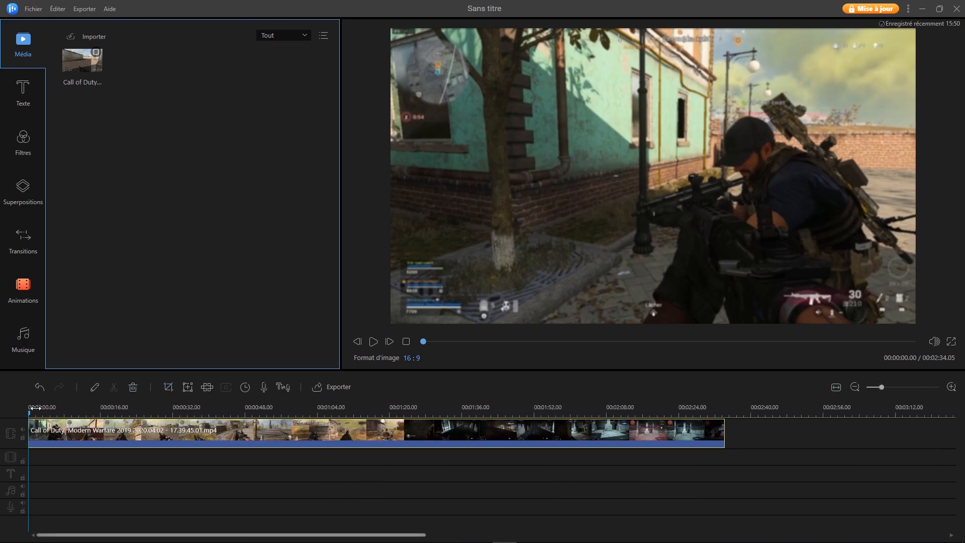
left_click_drag(28, 413, 325, 416)
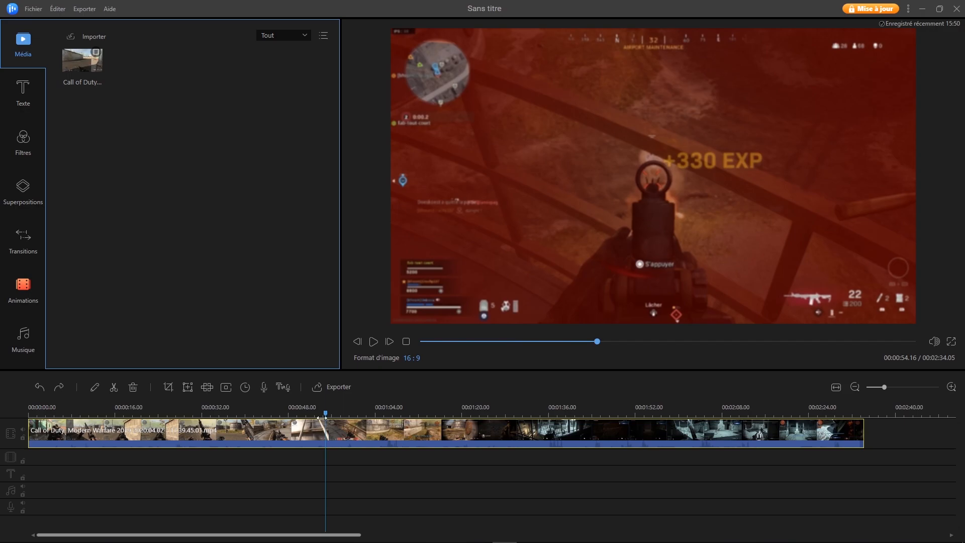
scroll(334, 428, "up", 1)
Step: Detach the audio from the video clip and delete the separated audio from the timeline
right_click(335, 431)
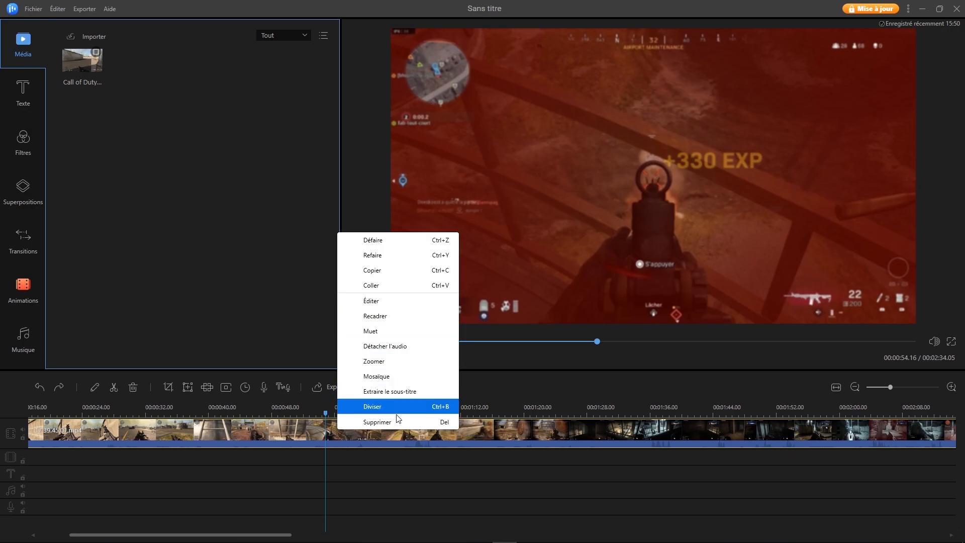
left_click(396, 348)
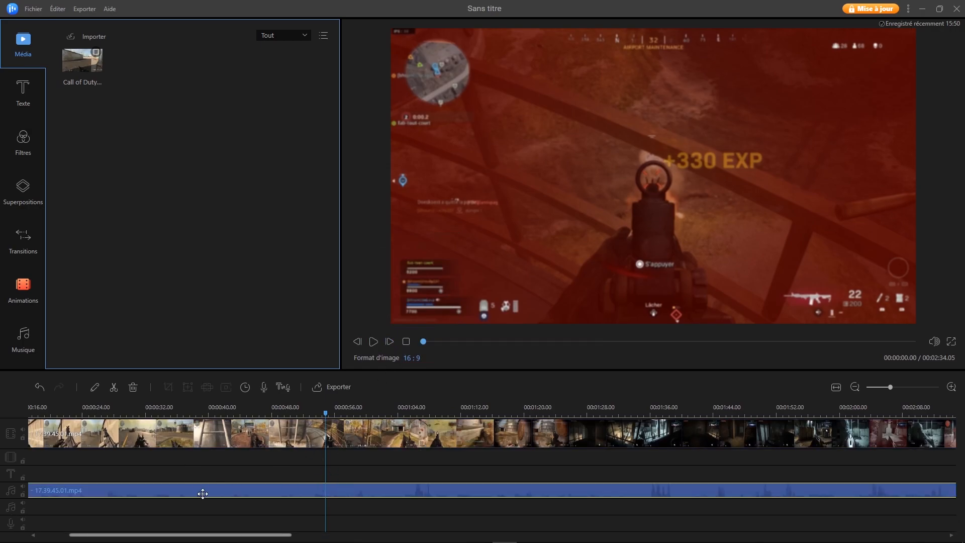
key("Delete")
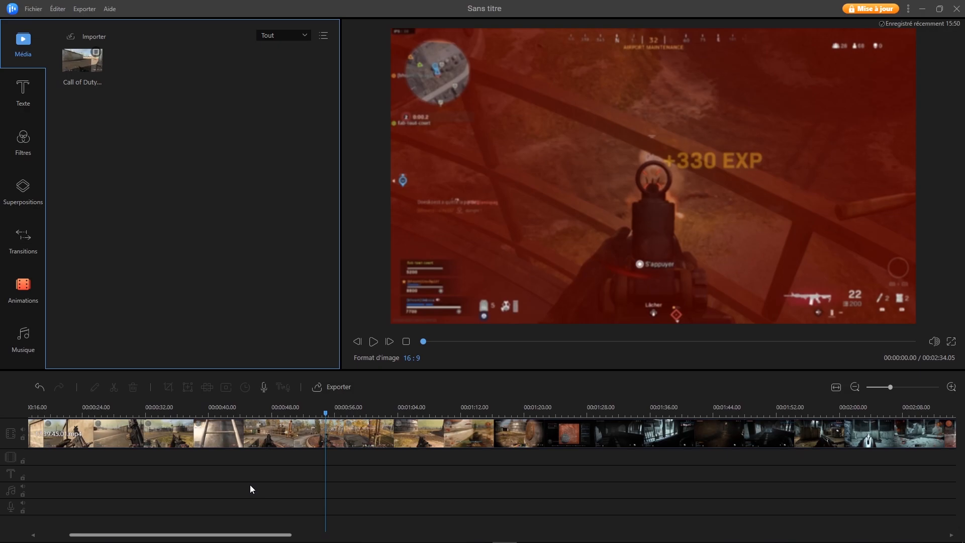
Step: Try cropping the video clip by adjusting its crop frame
left_click(171, 432)
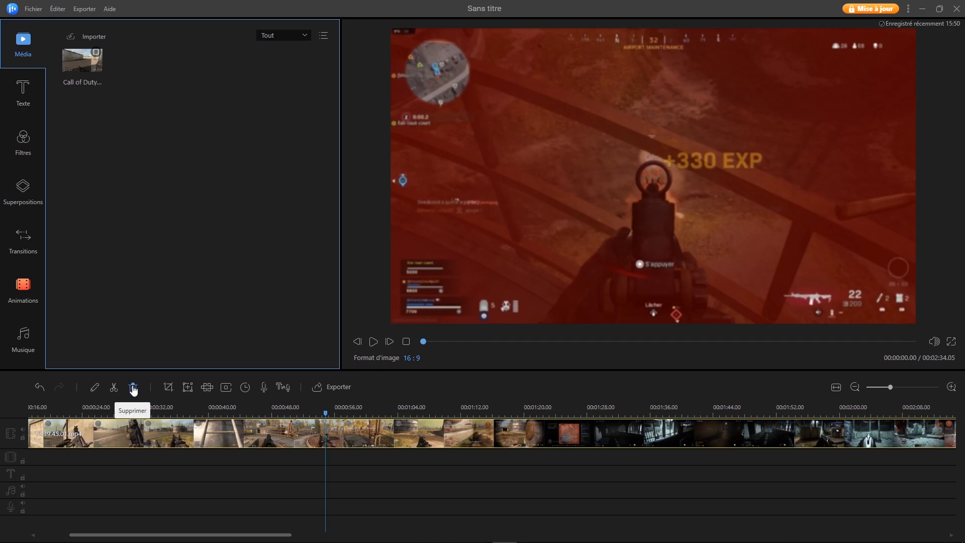
right_click(337, 440)
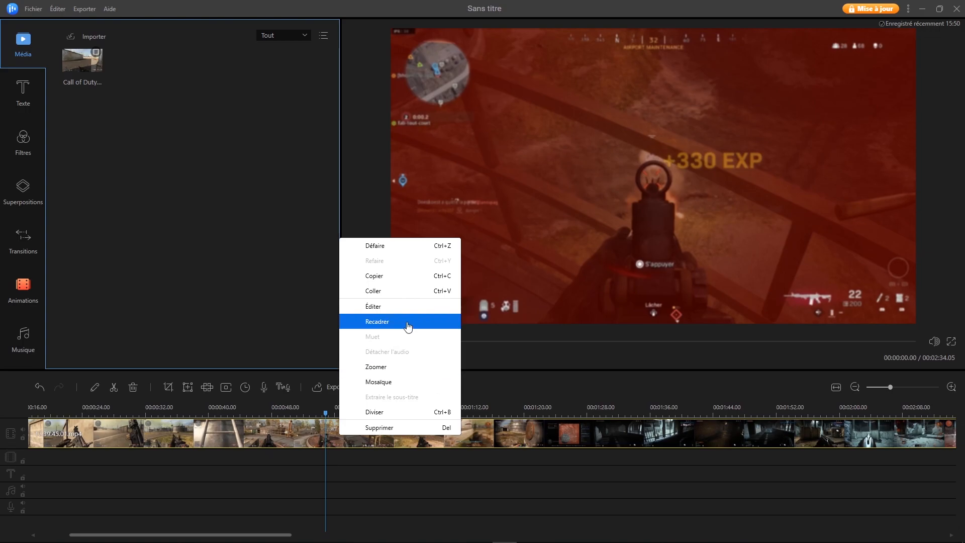
left_click(387, 323)
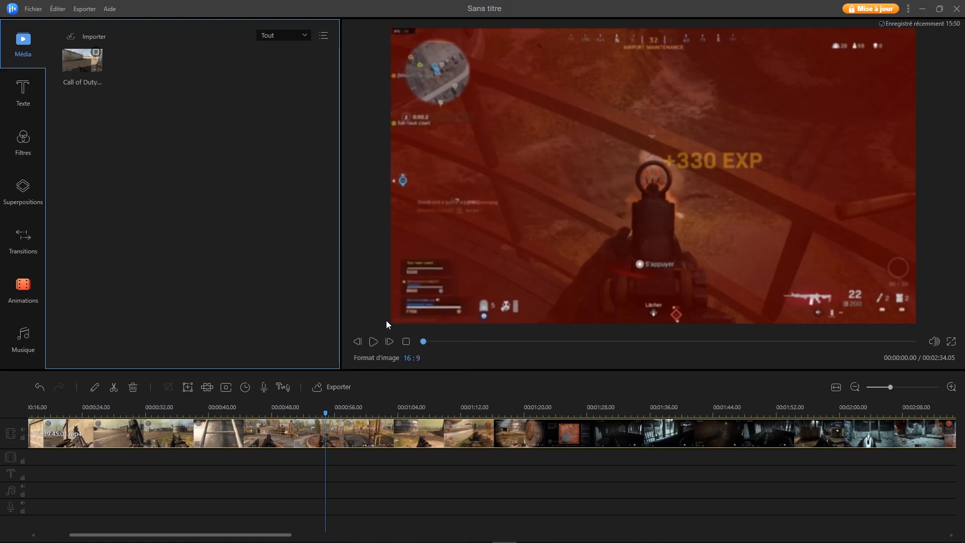
left_click_drag(305, 189, 282, 142)
left_click_drag(214, 99, 244, 168)
left_click(298, 345)
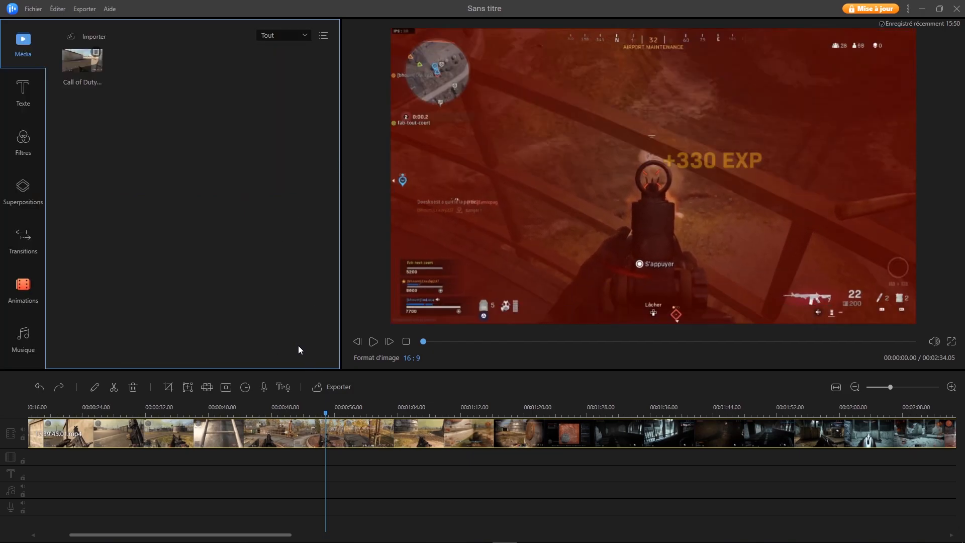
Step: Try setting the video clip's playback speed to 2.1x in its edit settings
right_click(328, 435)
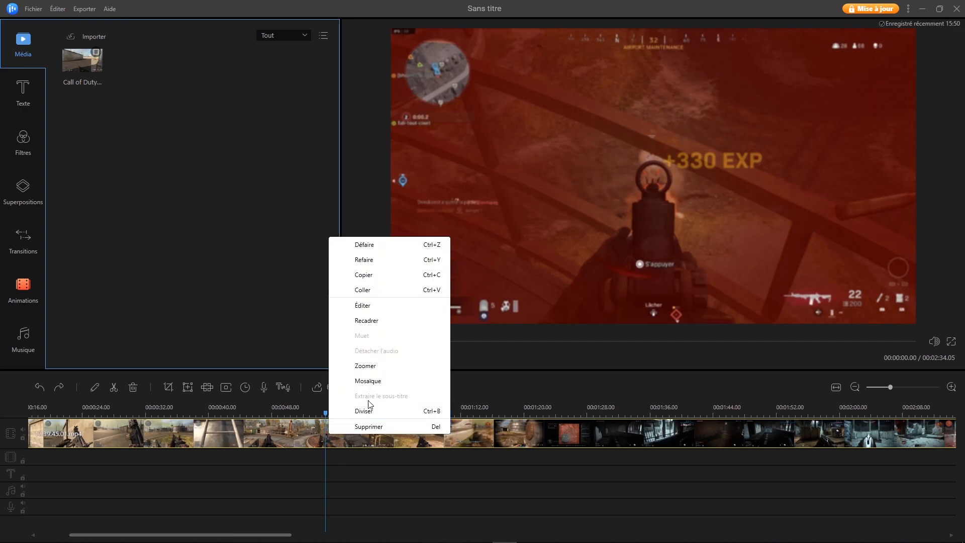
left_click(367, 308)
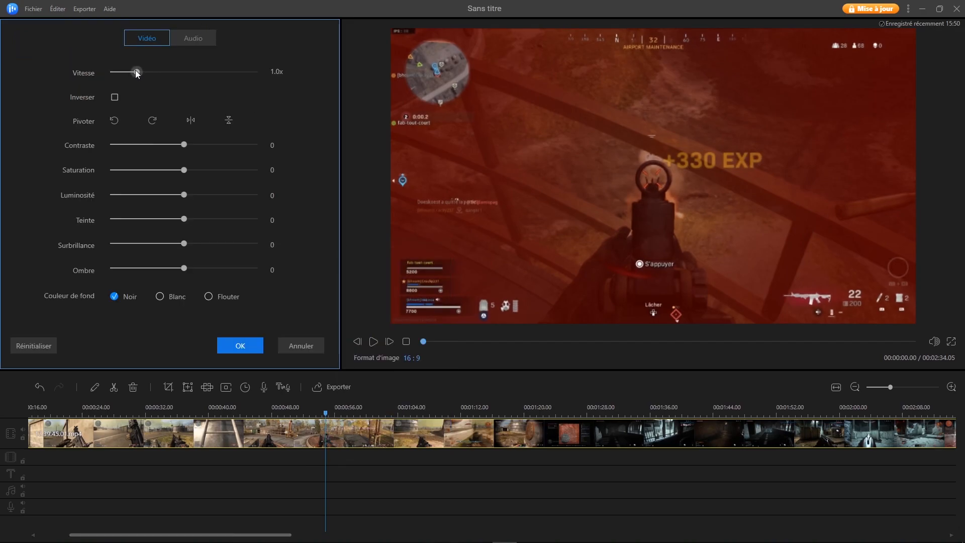
mouse_move(153, 74)
left_mouse_down()
mouse_move(277, 77)
mouse_move(170, 67)
left_mouse_up()
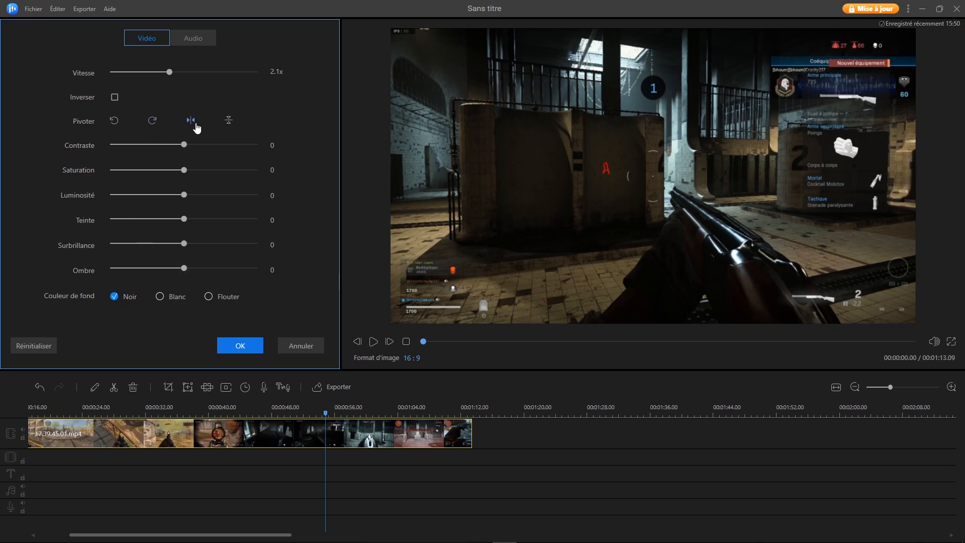
left_click(301, 346)
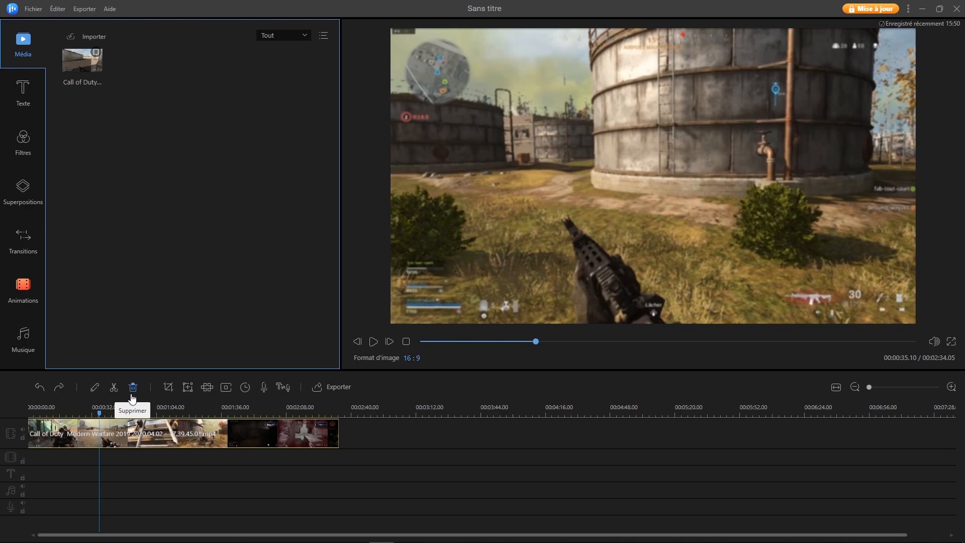
Step: Split the video clip at 00:00:35.10 and try moving the first segment behind the second
left_click(114, 390)
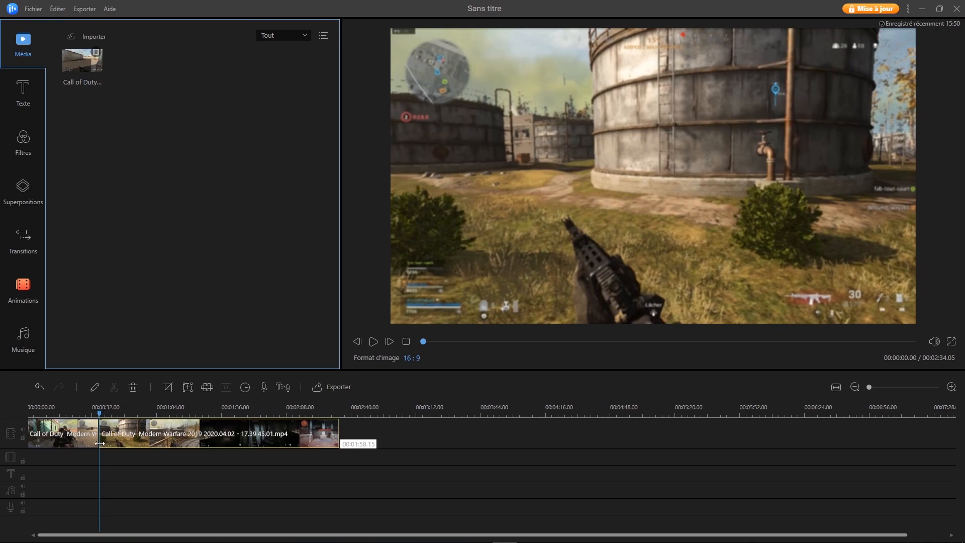
left_click_drag(79, 435, 142, 456)
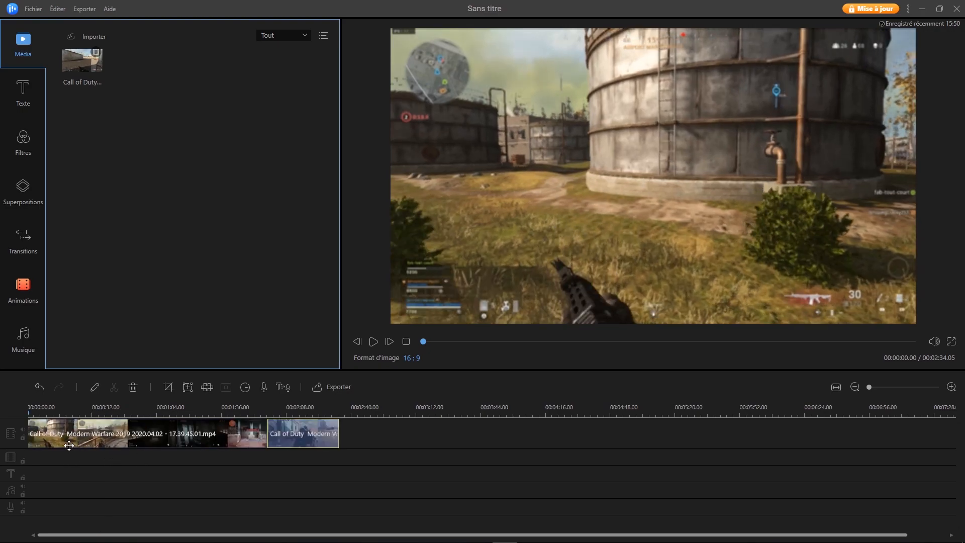
left_click(199, 438)
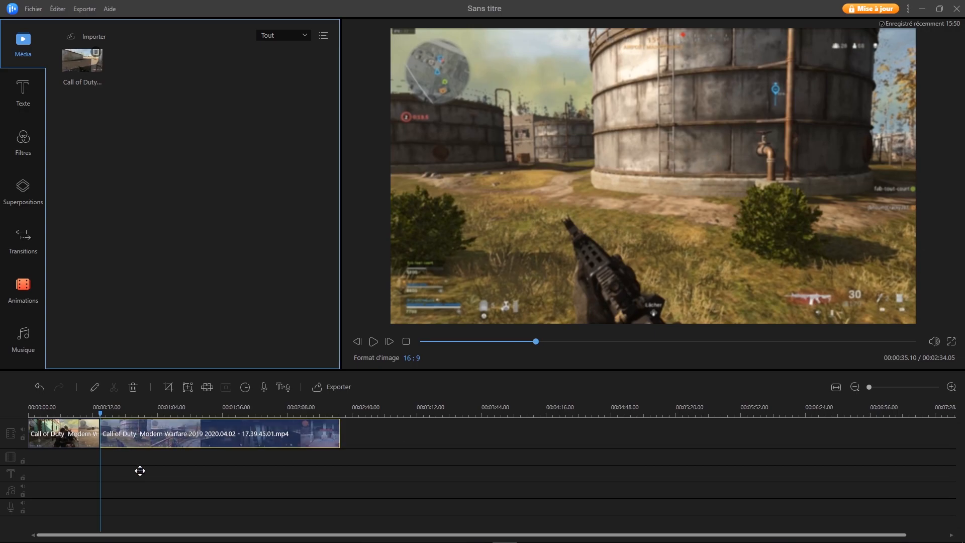
left_click(147, 520)
left_click(63, 445)
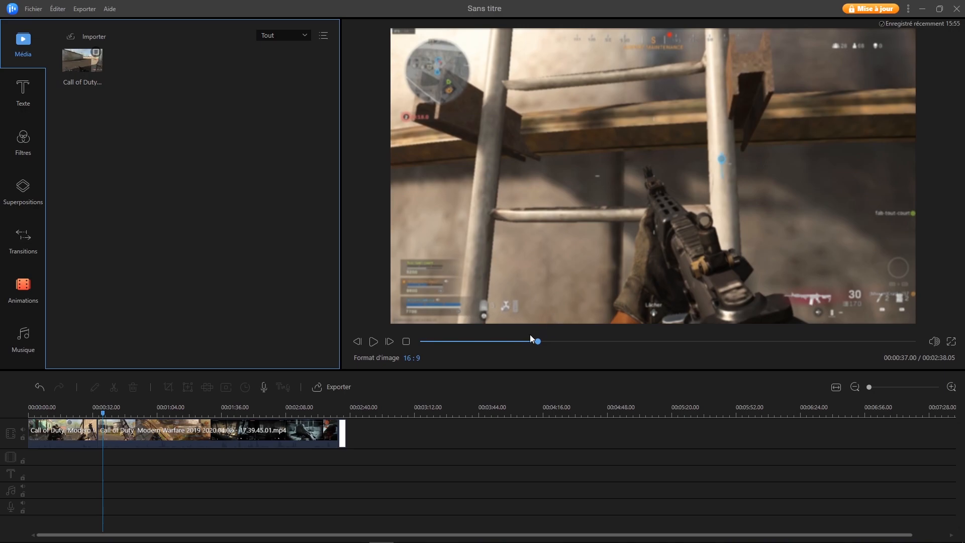
Step: Add the TextNoStyle title at the playhead and extend its end to about 1:07 on the timeline
left_click(34, 94)
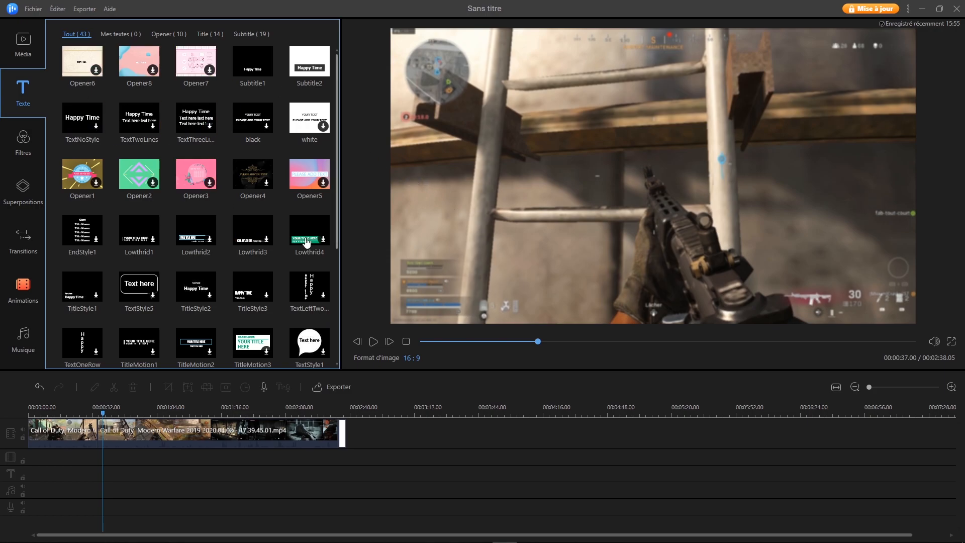
mouse_move(309, 56)
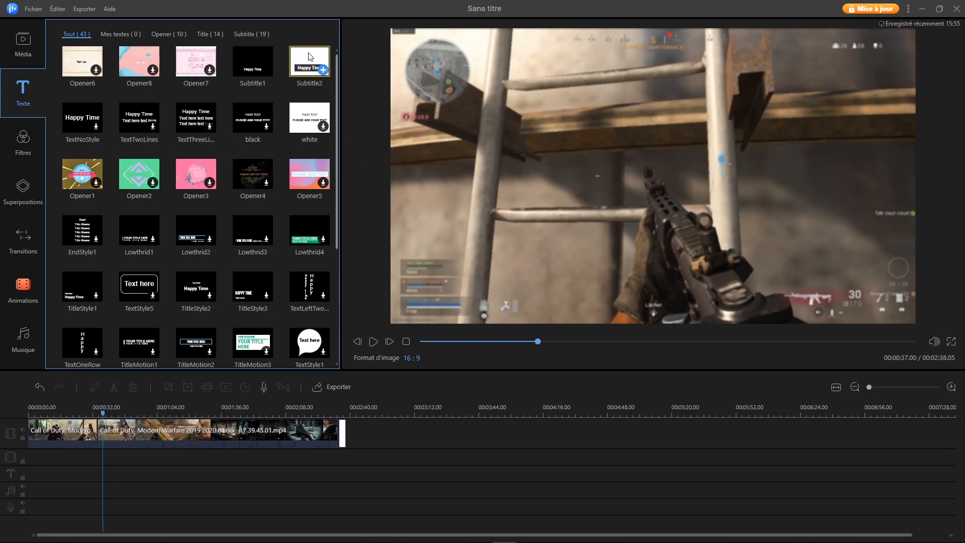
left_click(95, 126)
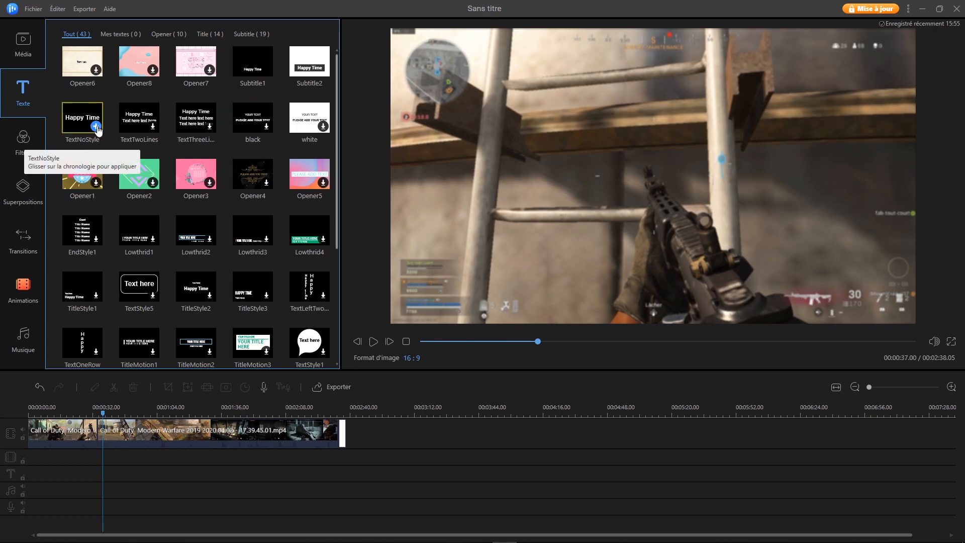
left_click(96, 127)
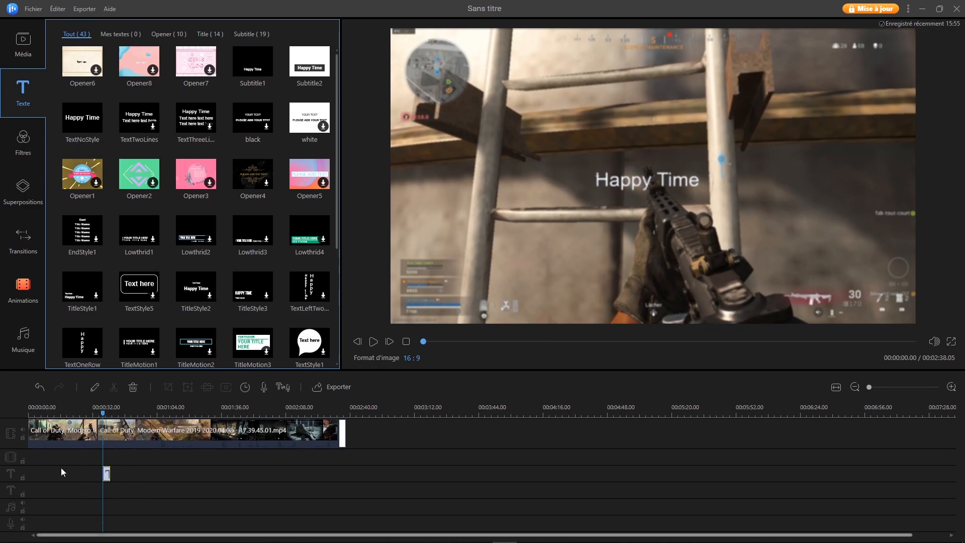
left_click_drag(109, 474, 163, 467)
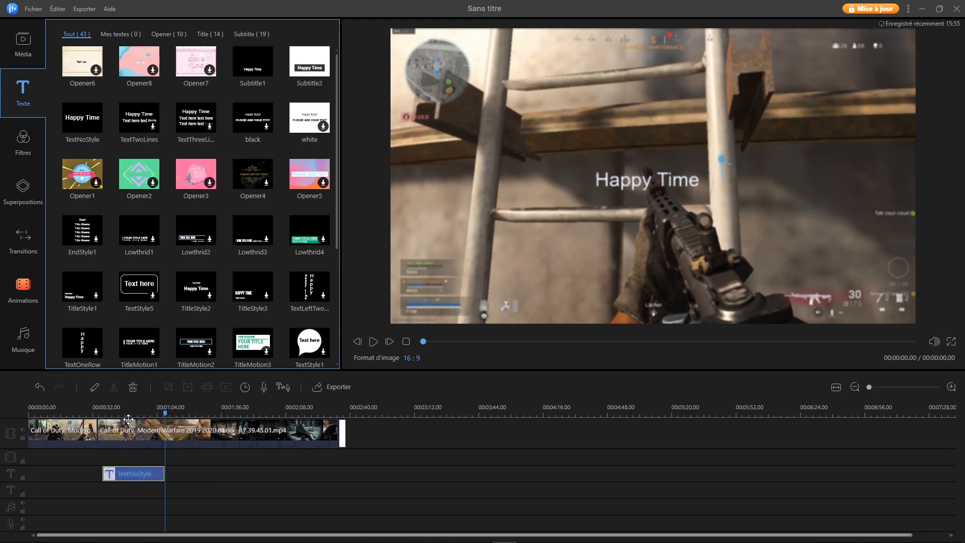
Step: Edit the Happy Time title with the playhead at 00:00:50.15 and give it the MoveLeft movement
left_click(131, 415)
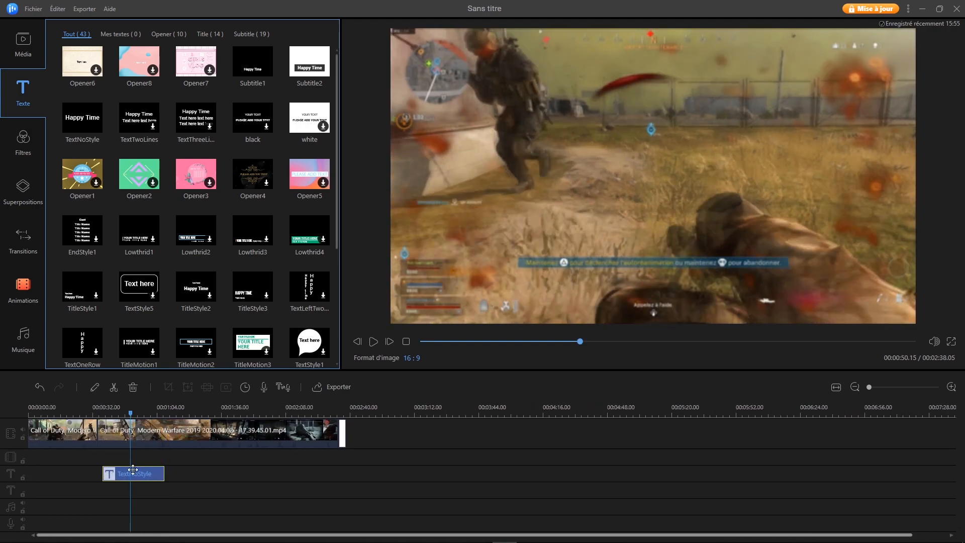
right_click(132, 472)
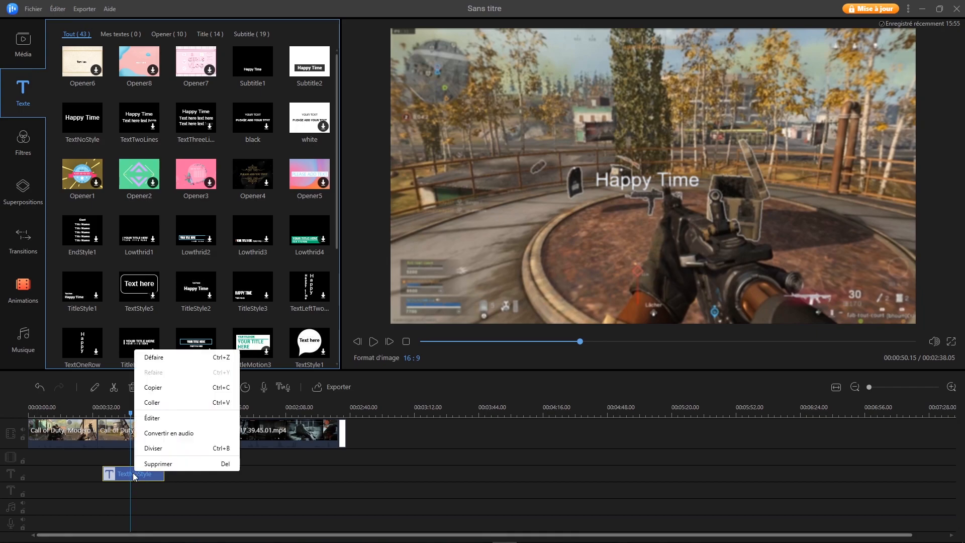
left_click(161, 417)
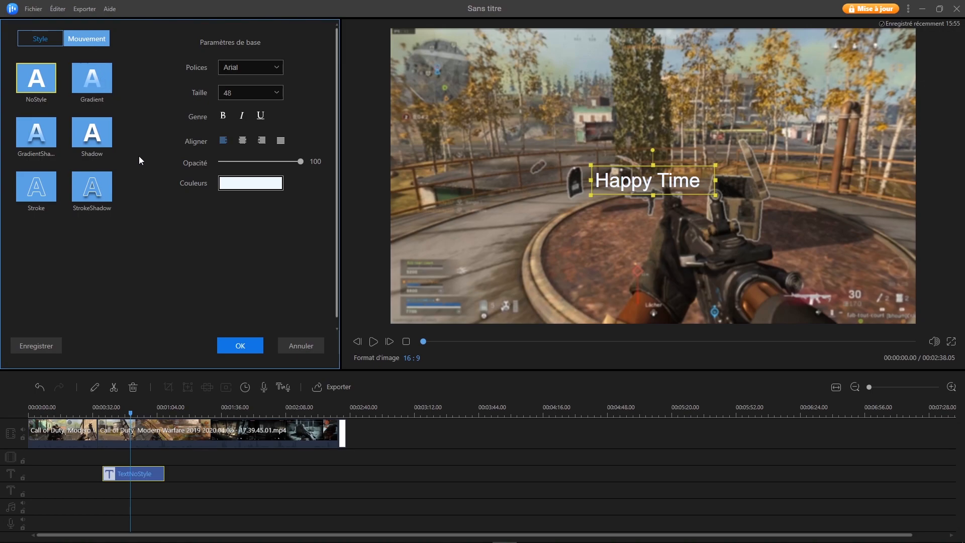
left_click(97, 45)
left_click(79, 88)
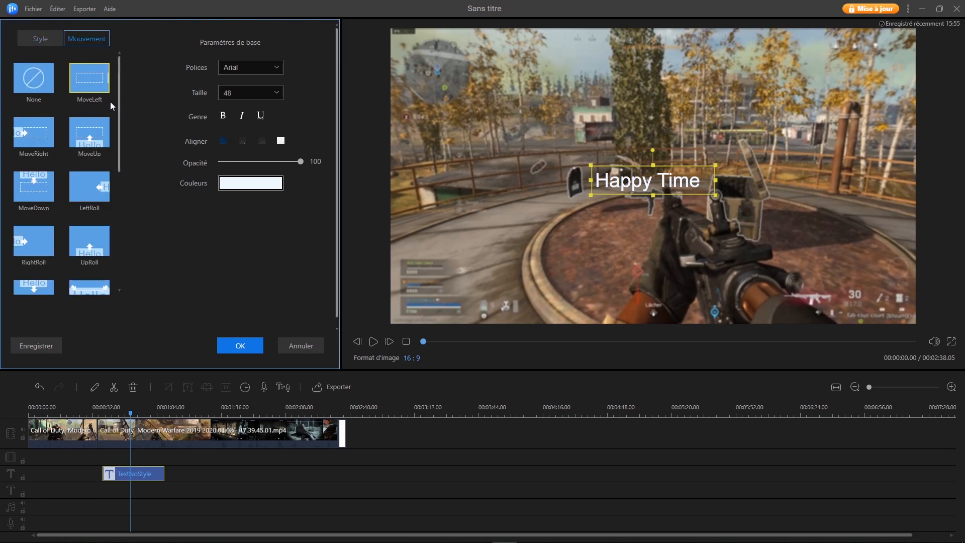
Step: Try the Gradient text style on the title and return it to NoStyle
left_click(50, 46)
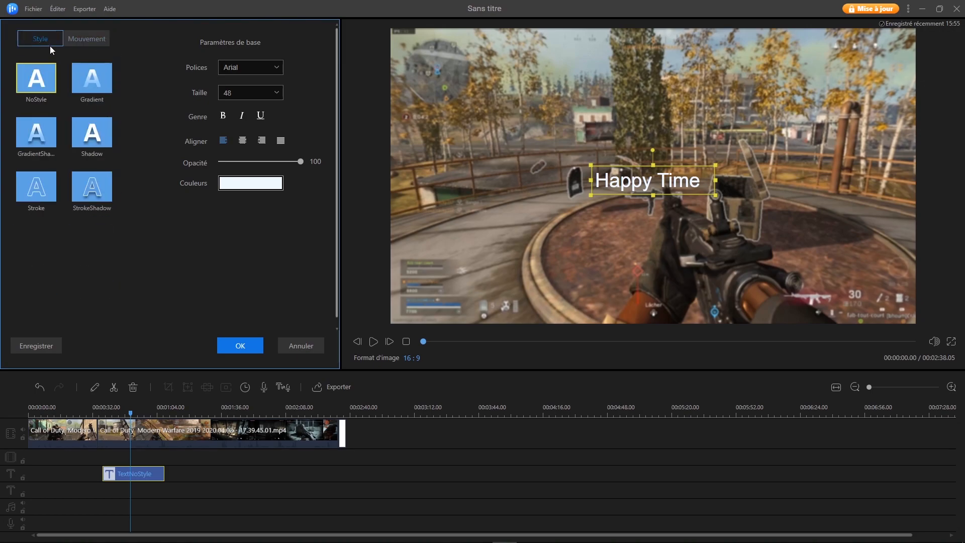
left_click(100, 88)
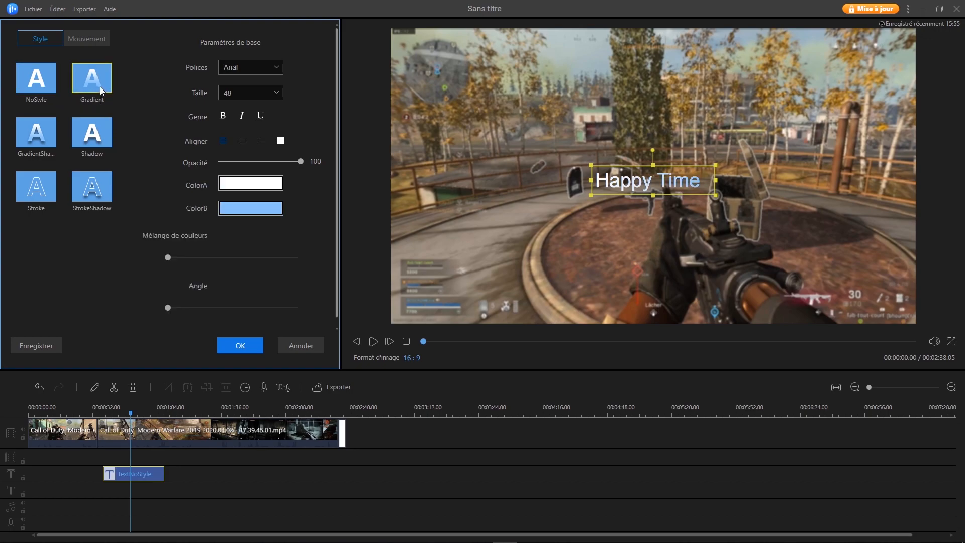
left_click(55, 73)
left_click(80, 40)
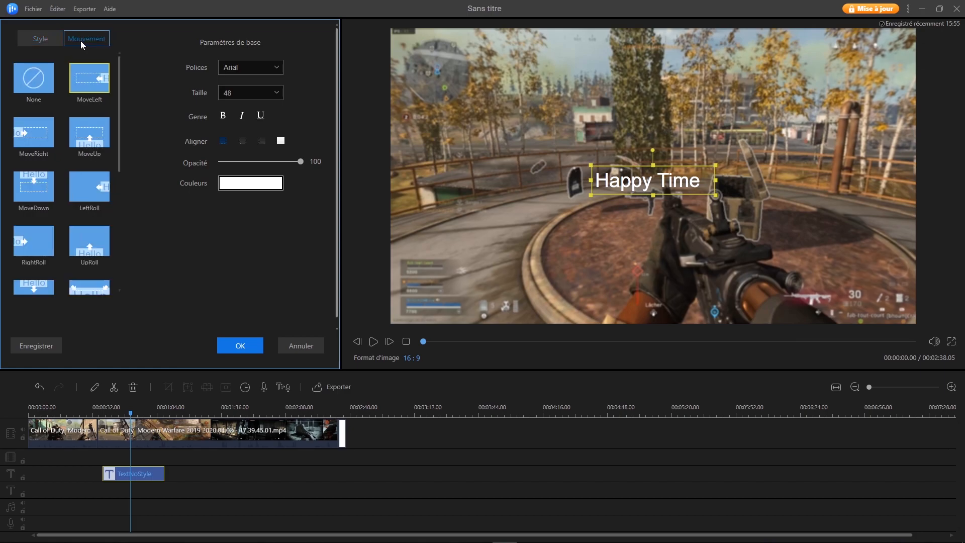
left_click(41, 36)
Step: Set the title's font to Bauhaus 93, replace its text with TUTO, and apply the edits
left_click(276, 67)
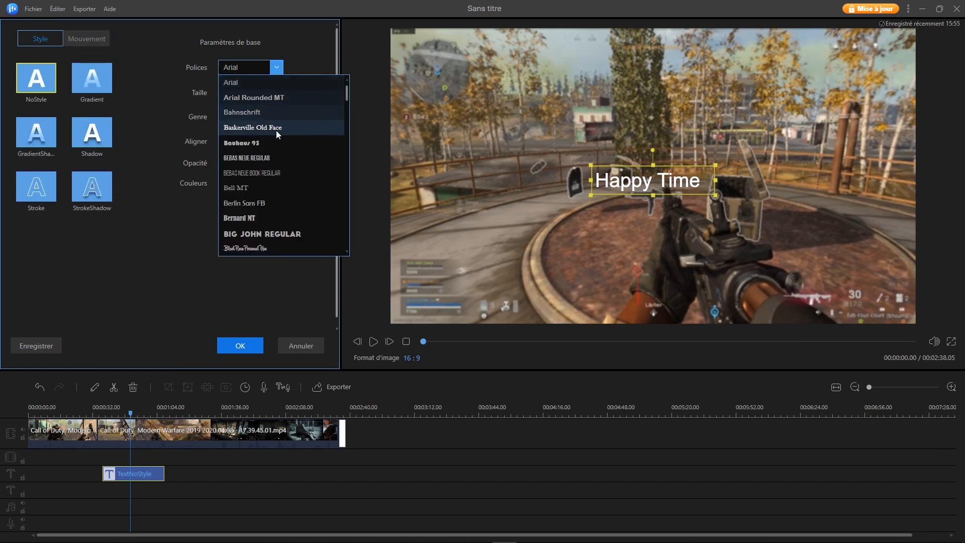
left_click(279, 143)
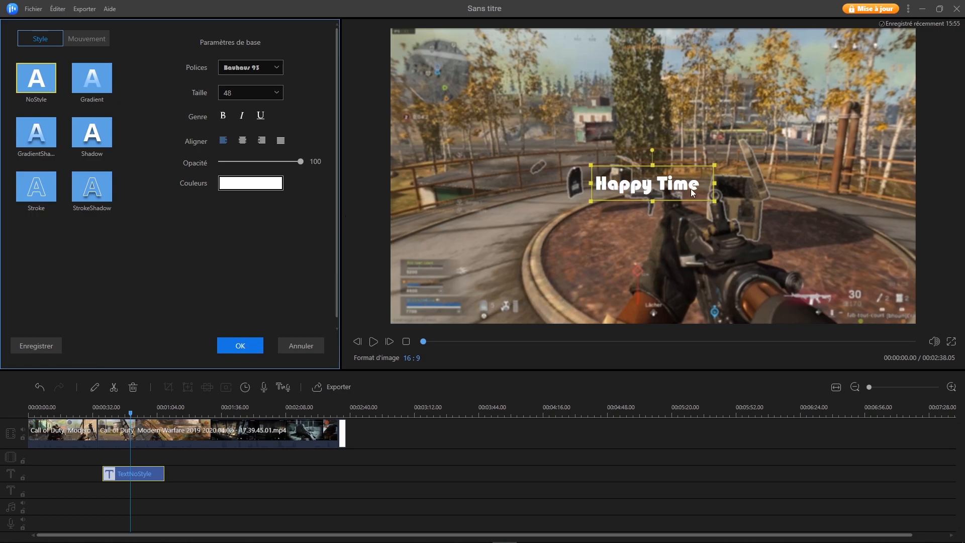
key("BackSpace")
key("BackSpace")
key("BackSpace")
key("BackSpace")
key("BackSpace")
key("BackSpace")
key("BackSpace")
key("BackSpace")
key("BackSpace")
key("BackSpace")
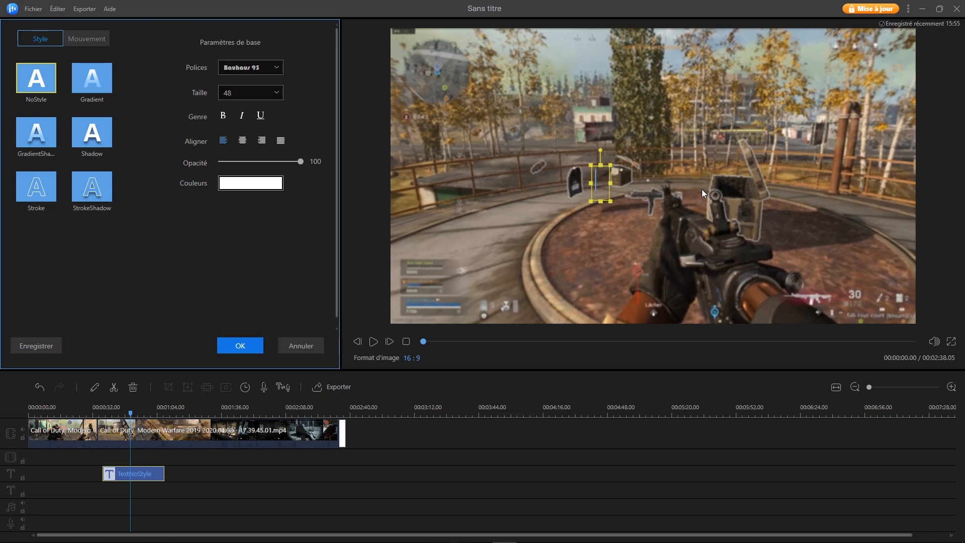
type("TUTO")
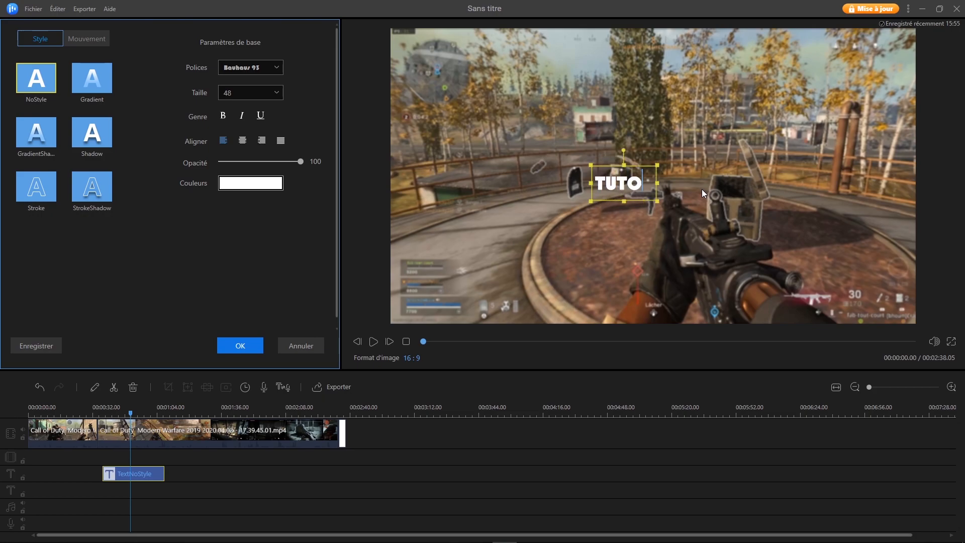
left_click(240, 345)
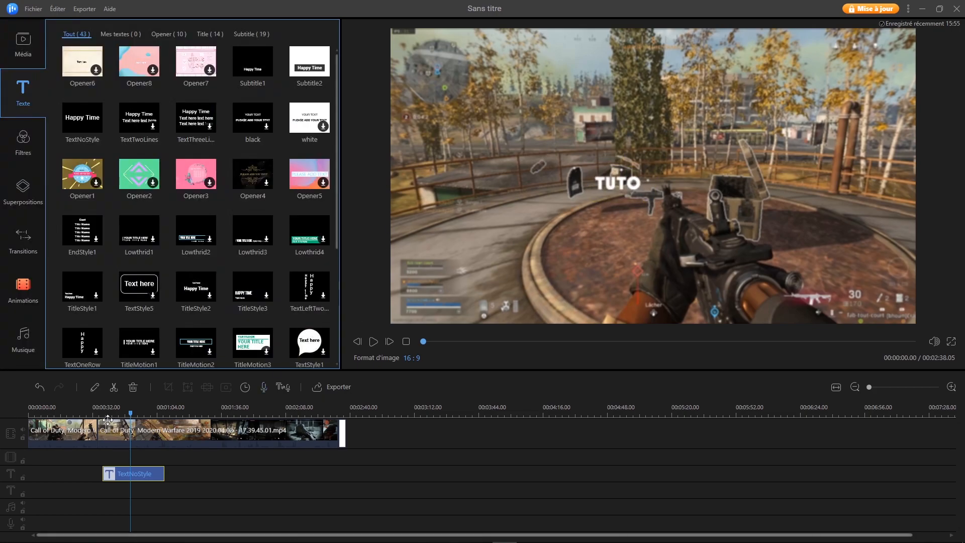
Step: Play the video from just before the start of the TUTO title to preview it
left_click_drag(131, 413, 100, 408)
left_click(374, 342)
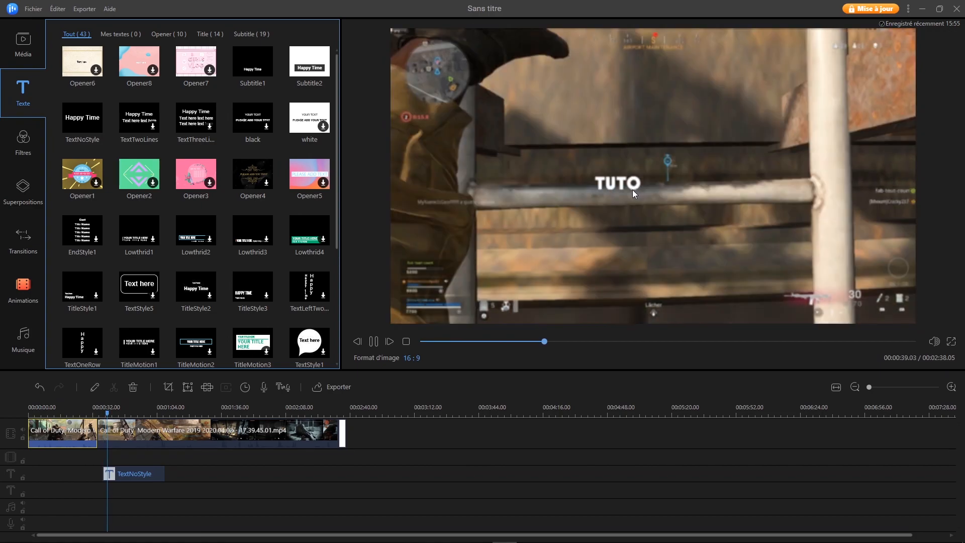
left_click(131, 394)
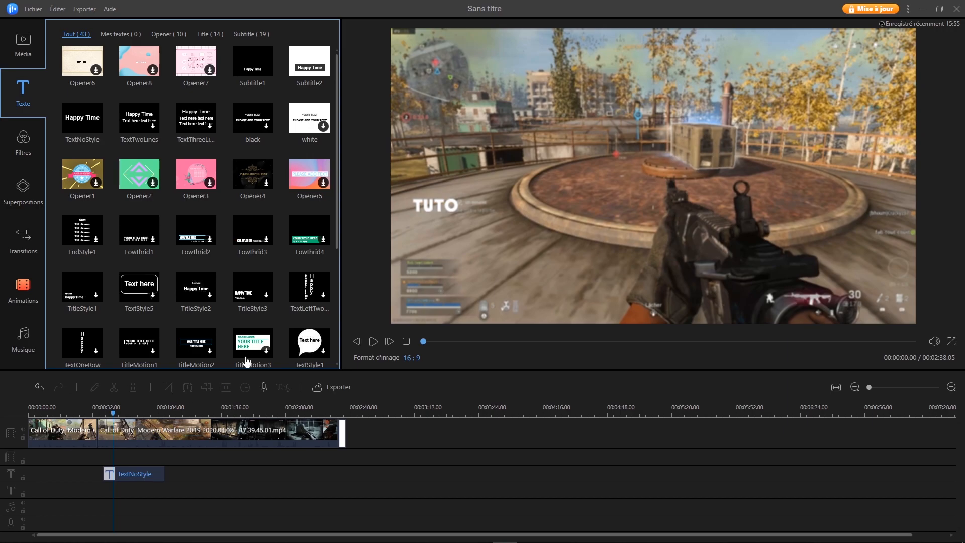
Step: Reposition the TUTO title in the upper-right corner of the video frame and apply the edit
left_click(140, 475)
right_click(140, 477)
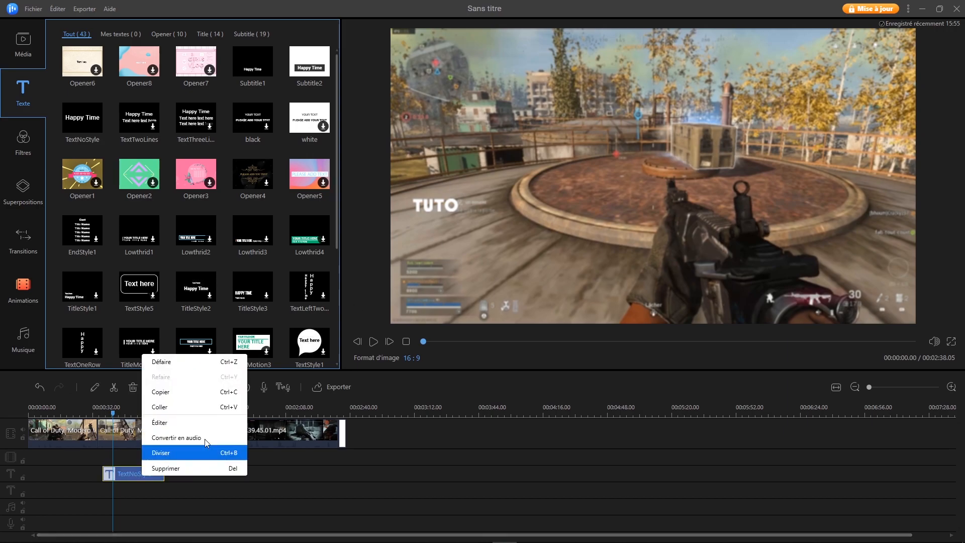
left_click(184, 425)
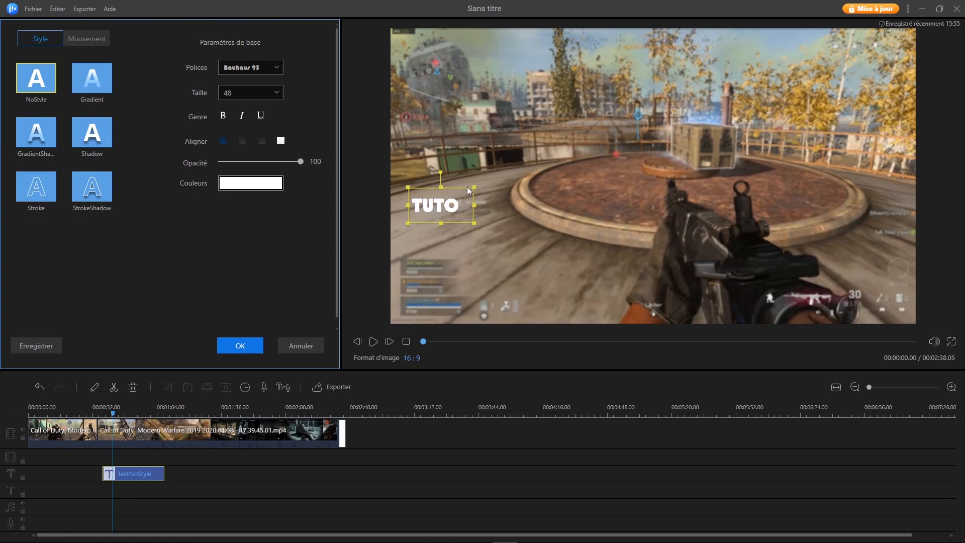
left_click_drag(431, 180, 915, 32)
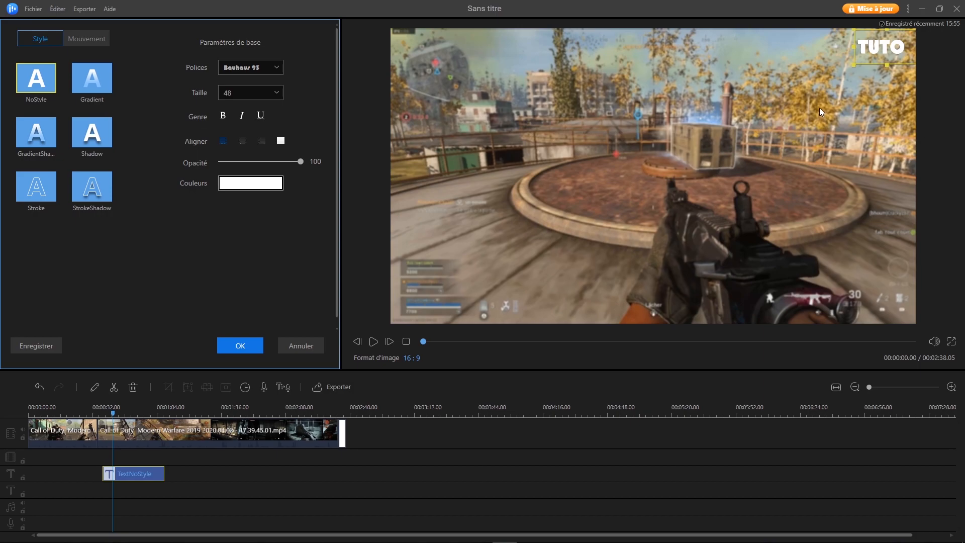
left_click(246, 346)
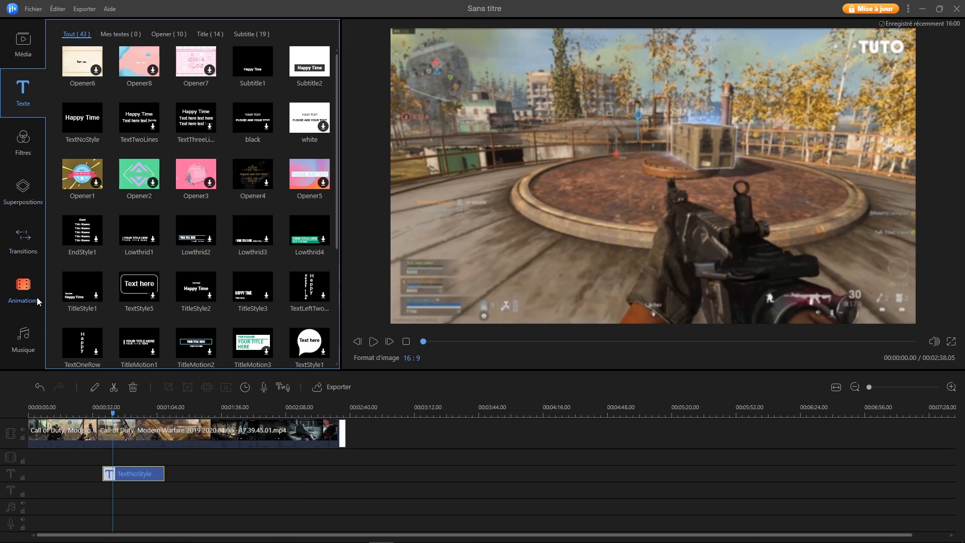
Step: Download the Whale music track and add it to the timeline at the playhead
left_click(14, 331)
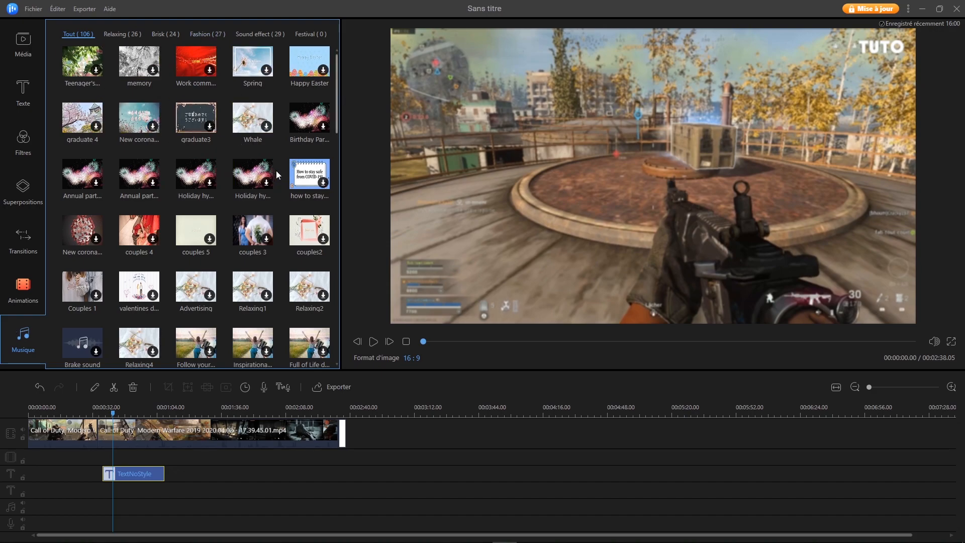
left_click(266, 125)
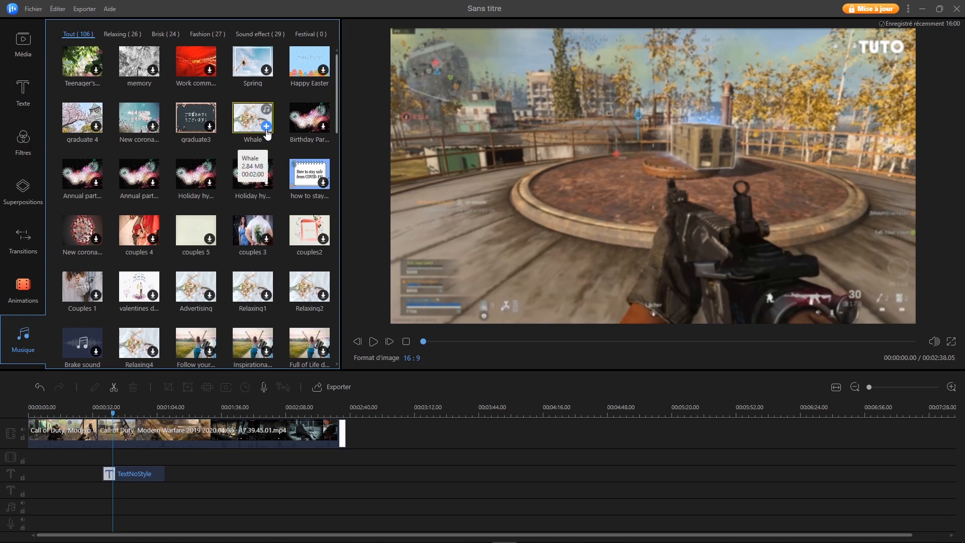
left_click(267, 127)
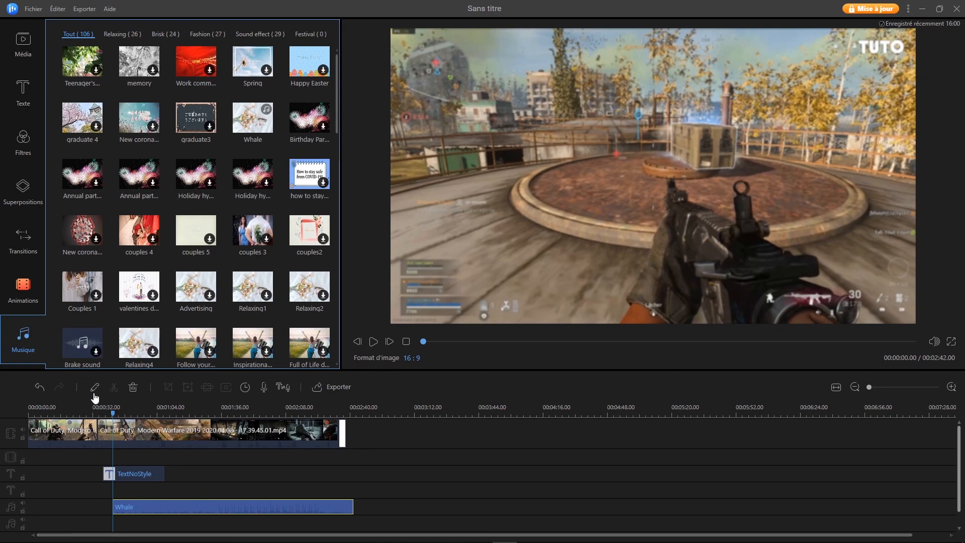
Step: Download the Slow roll 10 transition and add it at the junction between the two video segments
mouse_move(100, 411)
left_mouse_down()
mouse_move(115, 410)
mouse_move(94, 411)
left_mouse_up()
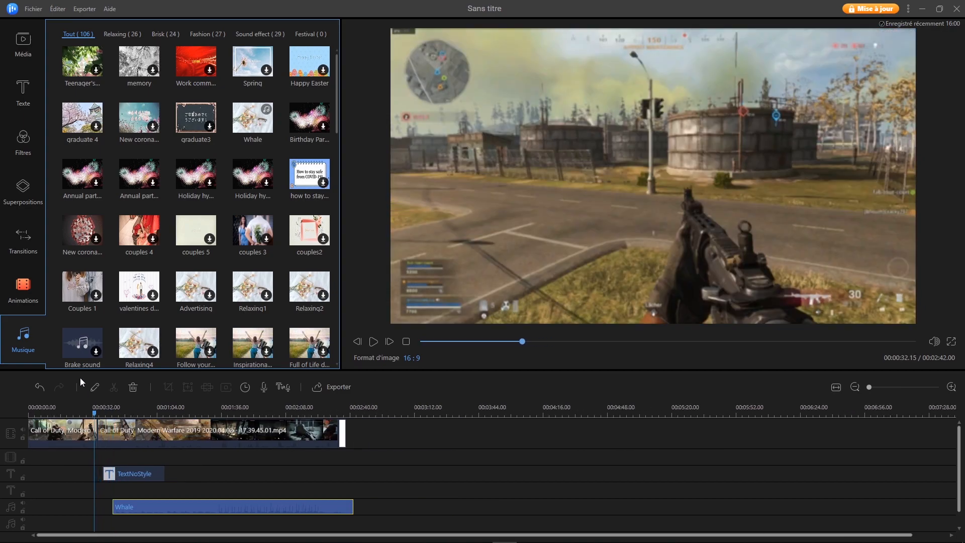
left_click(22, 255)
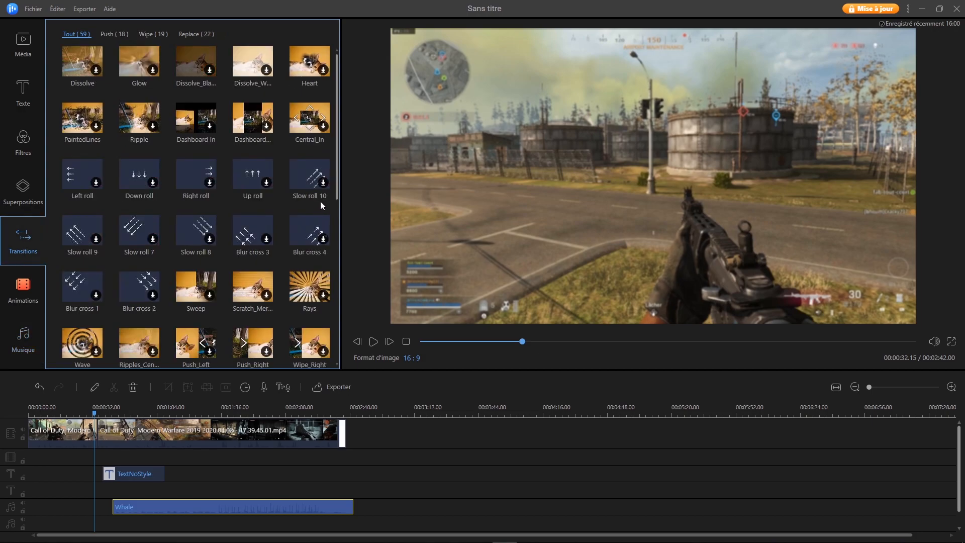
left_click(322, 183)
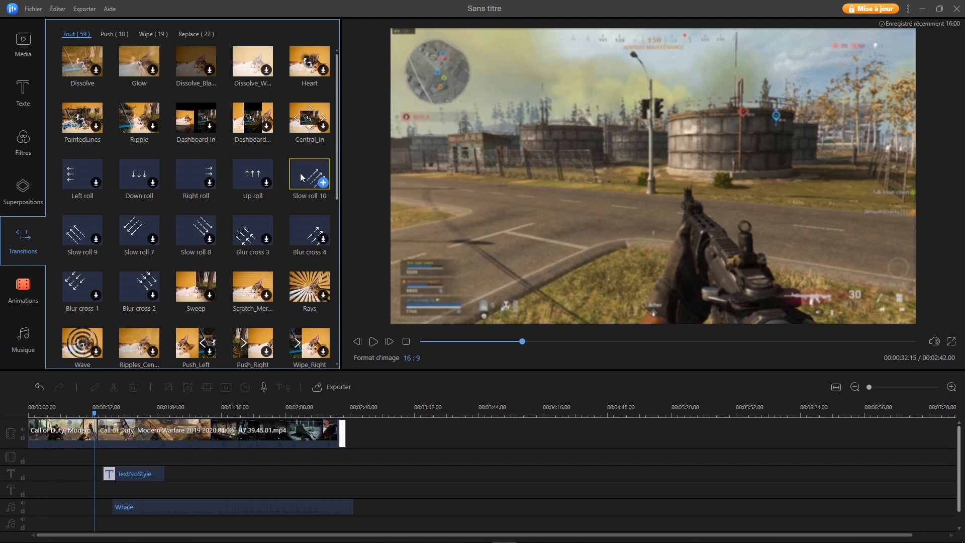
left_click(324, 185)
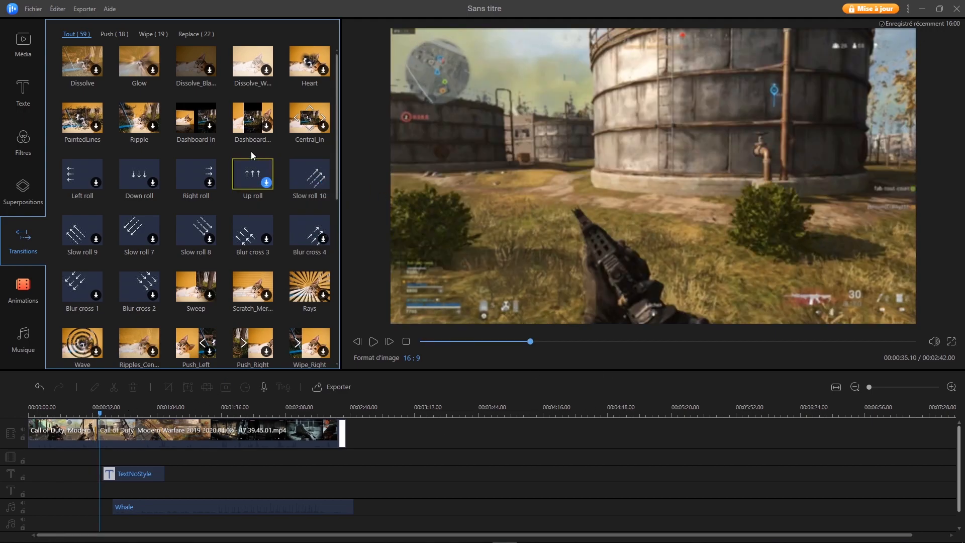
scroll(285, 212, "down", 3)
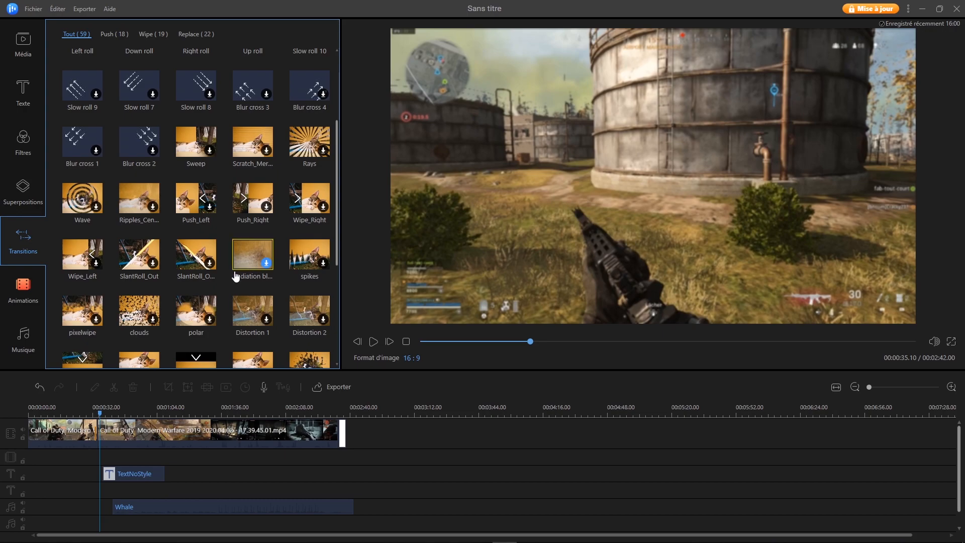
Step: Try the EdgeLightRed filter at 00:00:13.15 on the timeline and delete it
left_click(31, 143)
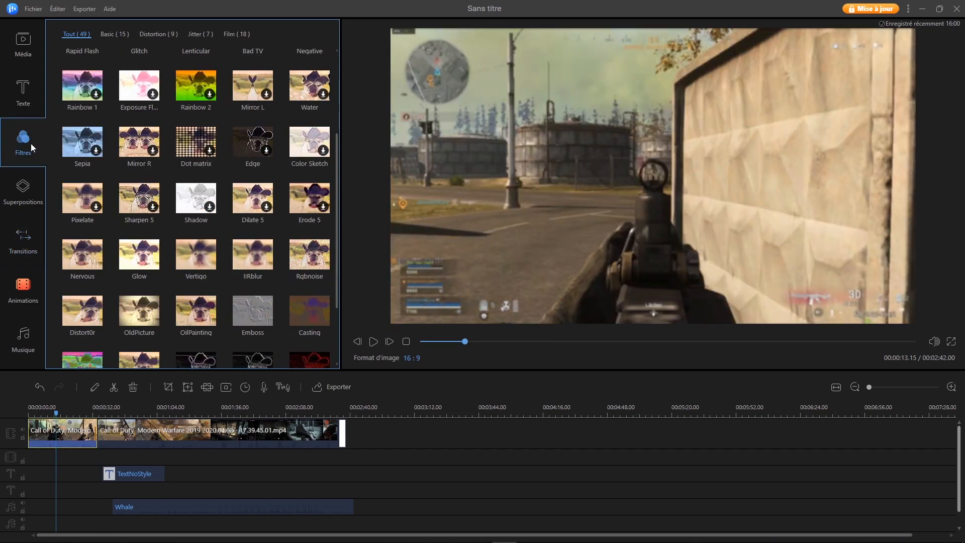
scroll(222, 229, "down", 2)
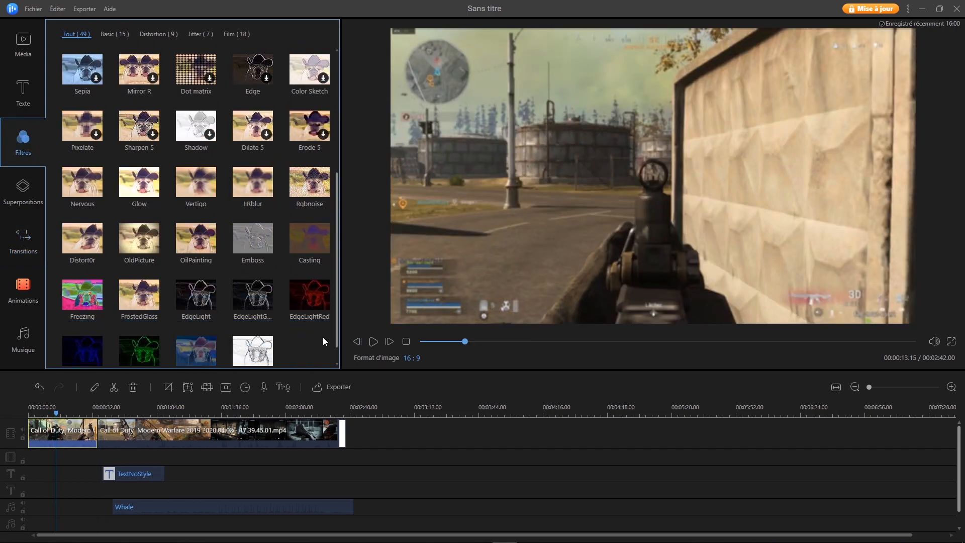
left_click(323, 303)
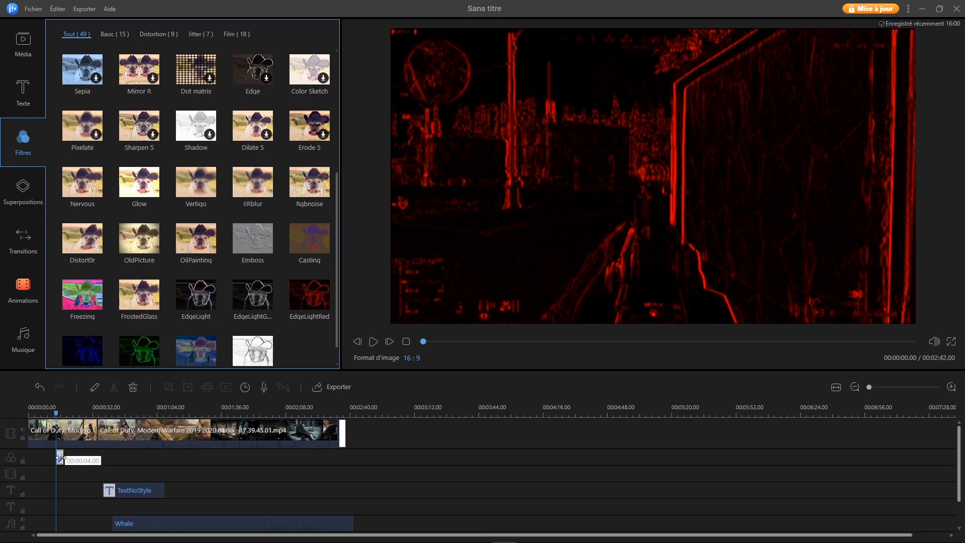
key("Delete")
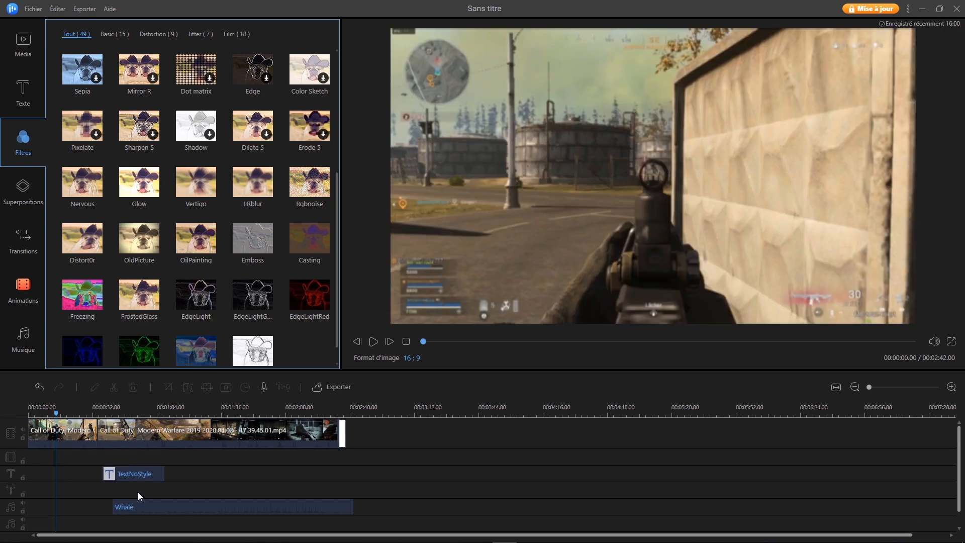
Step: Try the Sketch filter at the playhead and delete it from the timeline
scroll(254, 313, "down", 1)
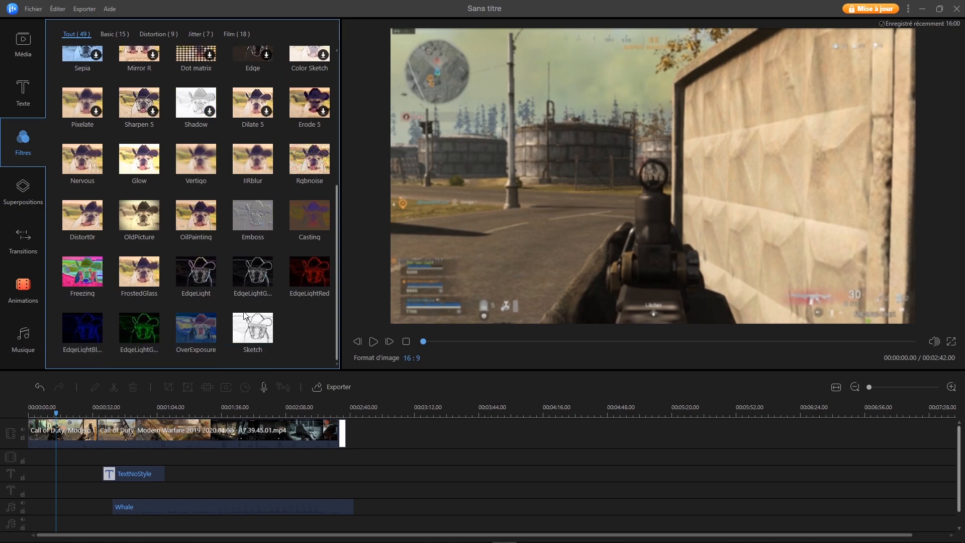
left_click(266, 336)
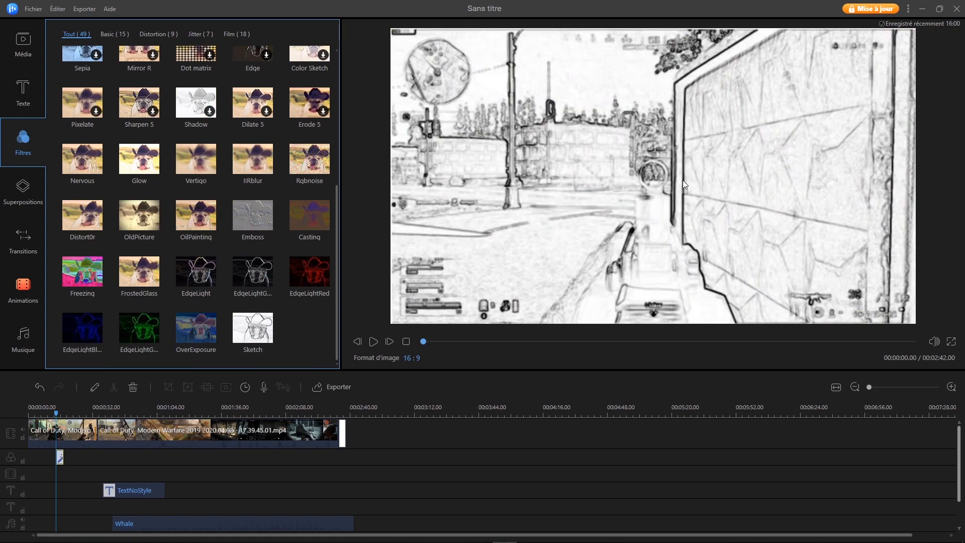
key("Delete")
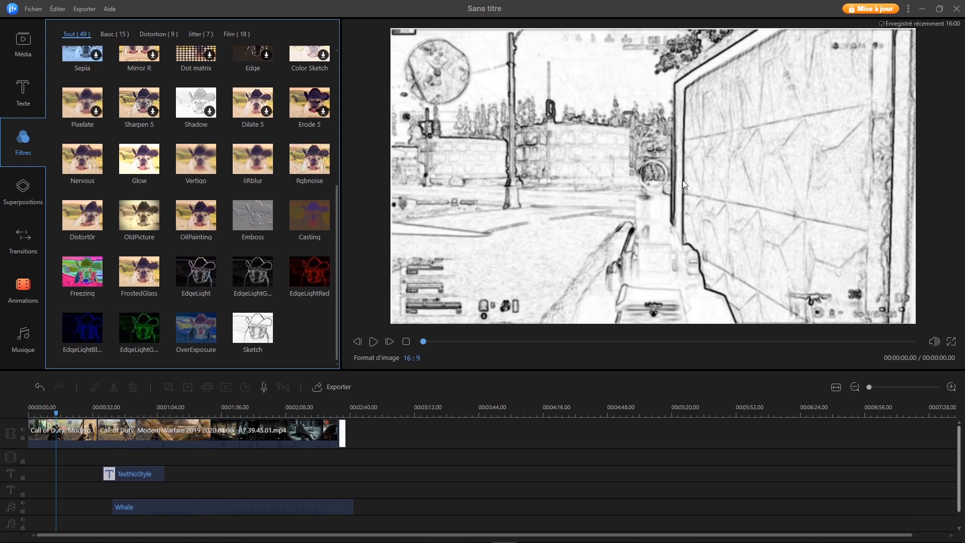
scroll(213, 235, "up", 4)
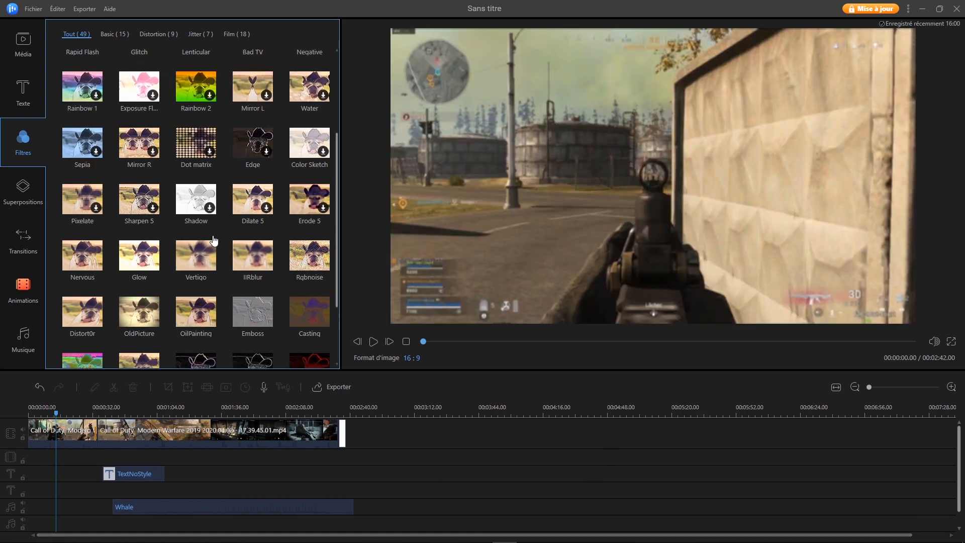